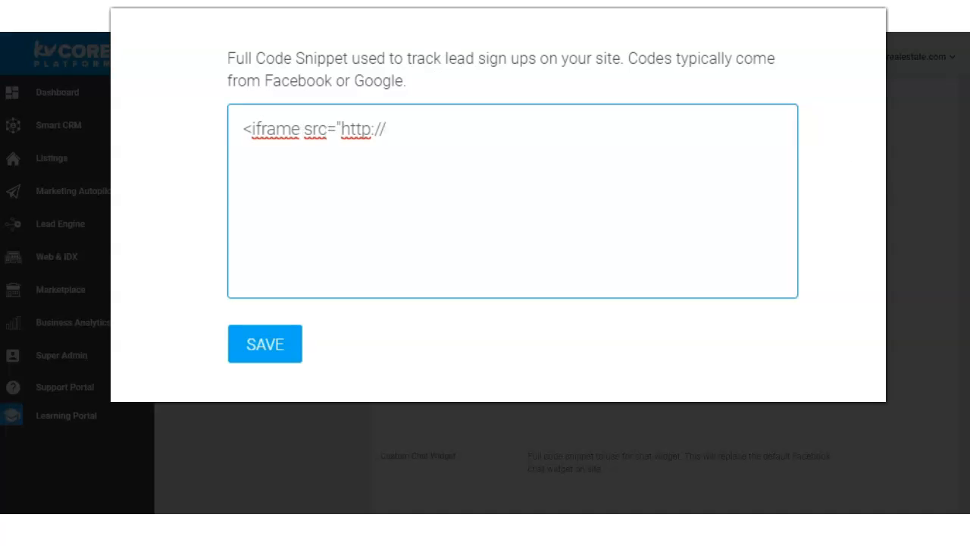
Complete the iframe snippet with the site's kvcoresuccess.com address, ?param=confirm, width="1", height="1" and the closing iframe tag
left_click(876, 50)
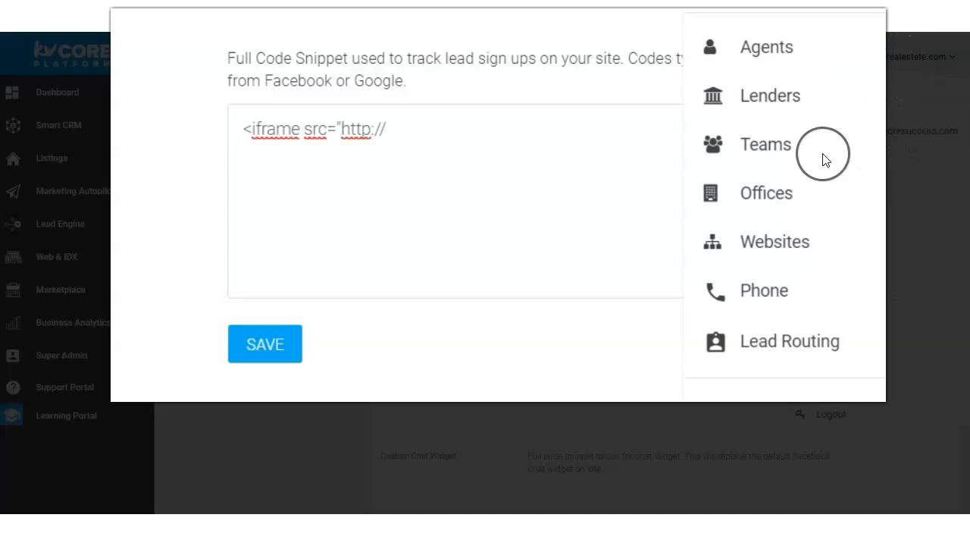
left_click(818, 132)
left_click_drag(811, 135, 710, 141)
left_click(405, 132)
type("ryanhartman.kvcoresuccess.com?param=confirm")
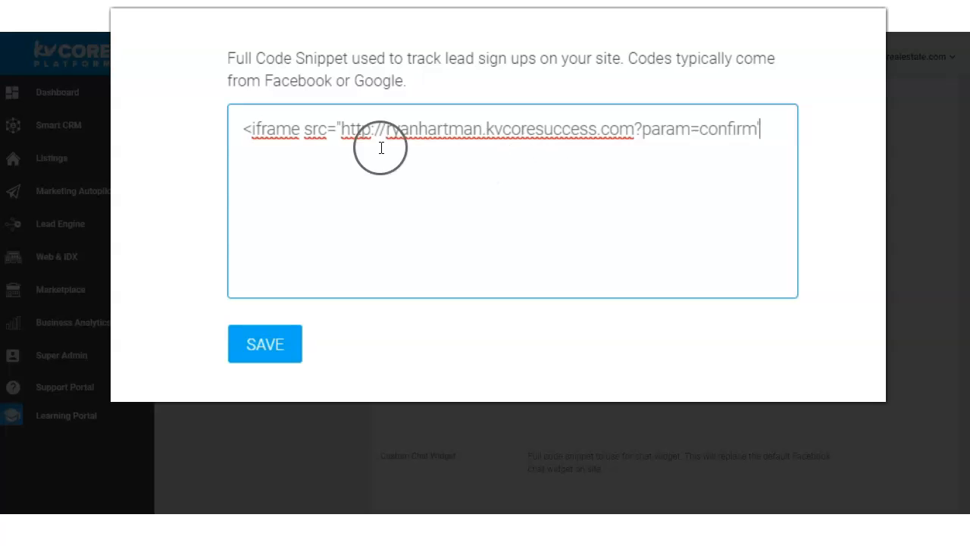
left_click_drag(343, 128, 750, 127)
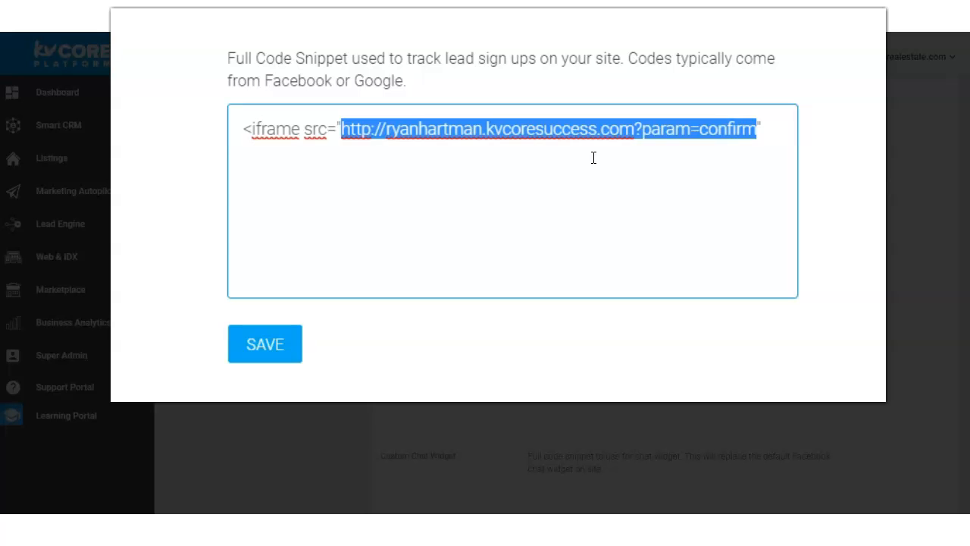
left_click(774, 125)
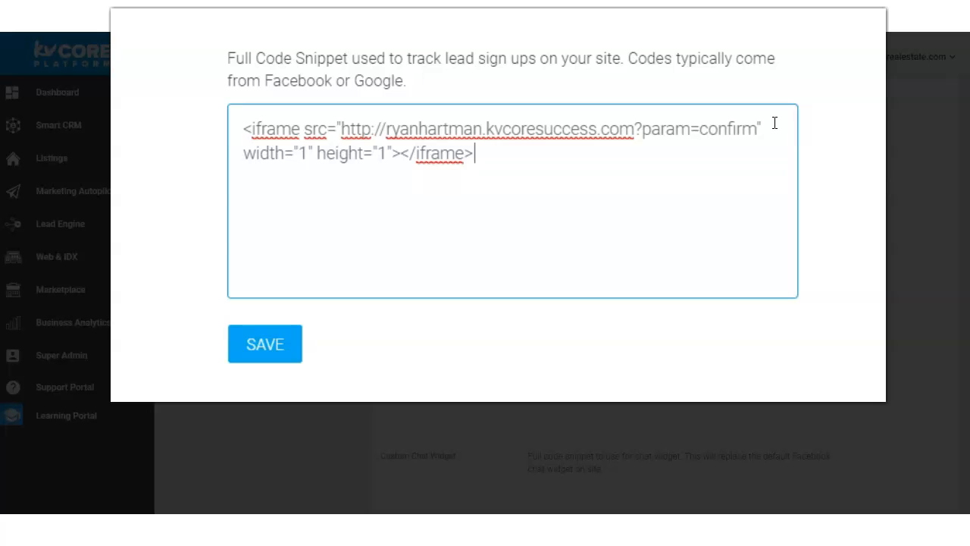
Copy the full URL ending in ?param=confirm from the iframe's src attribute
double_click(353, 129)
left_click_drag(398, 130, 744, 121)
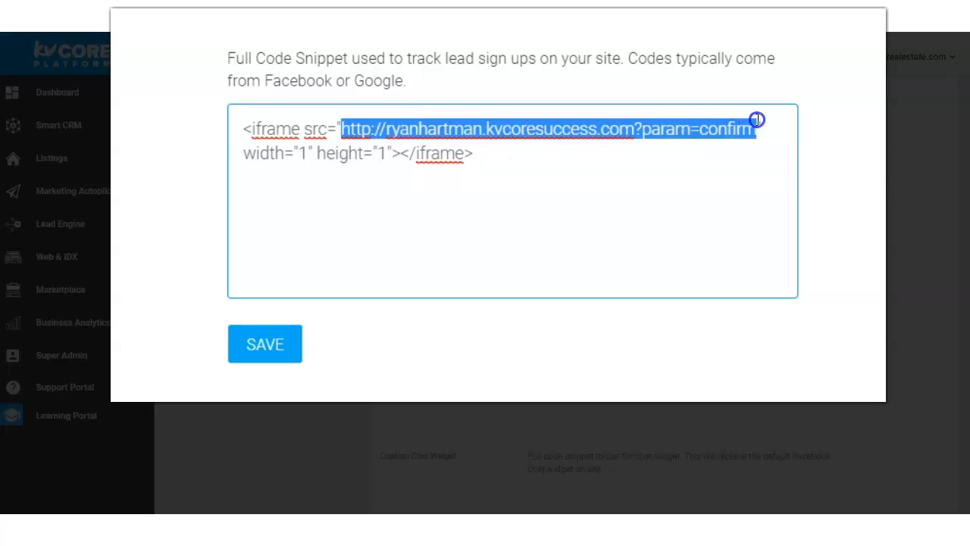
right_click(665, 122)
left_click(711, 210)
right_click(421, 124)
Save the completed iframe code snippet for tracking lead sign-ups
left_click(255, 109)
left_click_drag(479, 167, 242, 127)
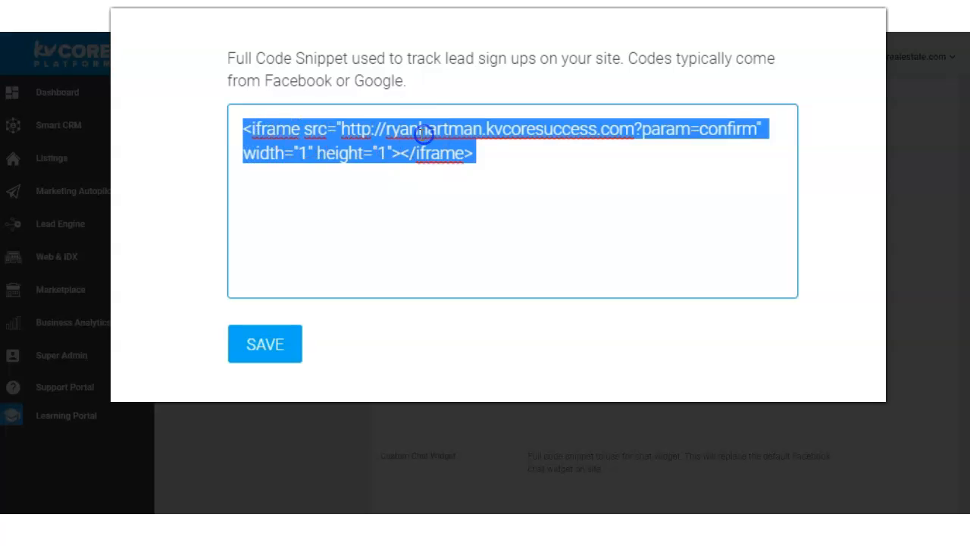
left_click(647, 129)
left_click(287, 354)
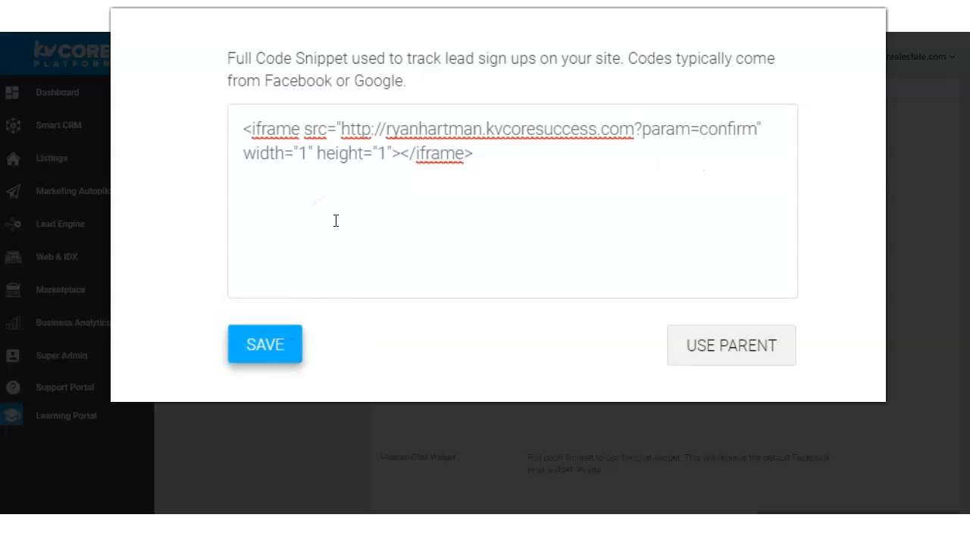
scroll(427, 323, "down", 3)
scroll(427, 322, "up", 3)
Open Facebook Ads Manager in a new browser tab and go to Events Manager
key("ctrl+t")
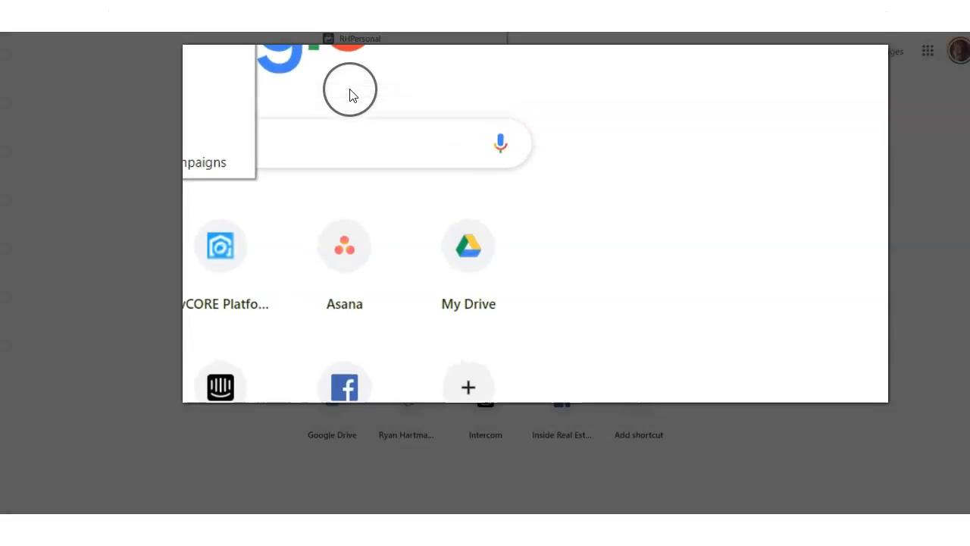
left_click(349, 89)
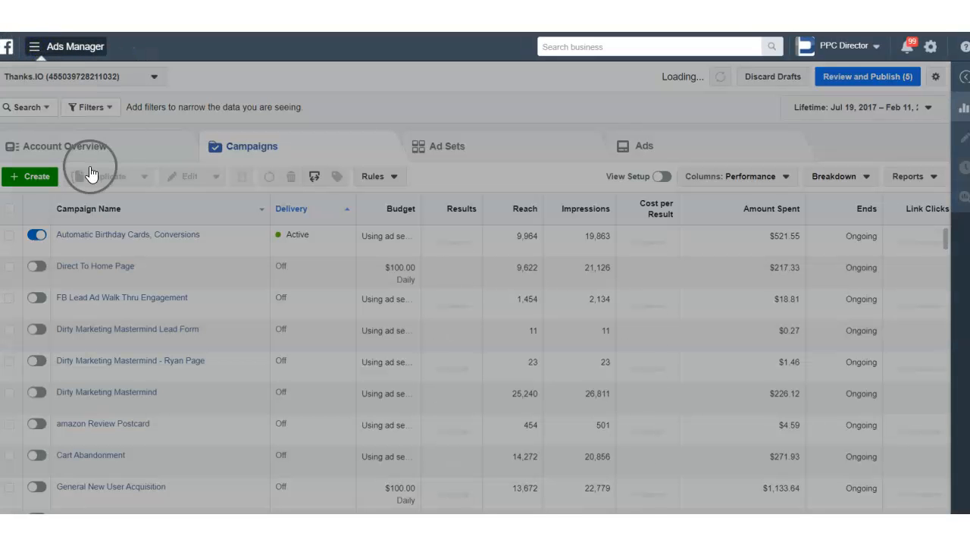
left_click(101, 403)
left_click(505, 231)
Go to Custom Conversions in Events Manager and start a new custom conversion
left_click(39, 44)
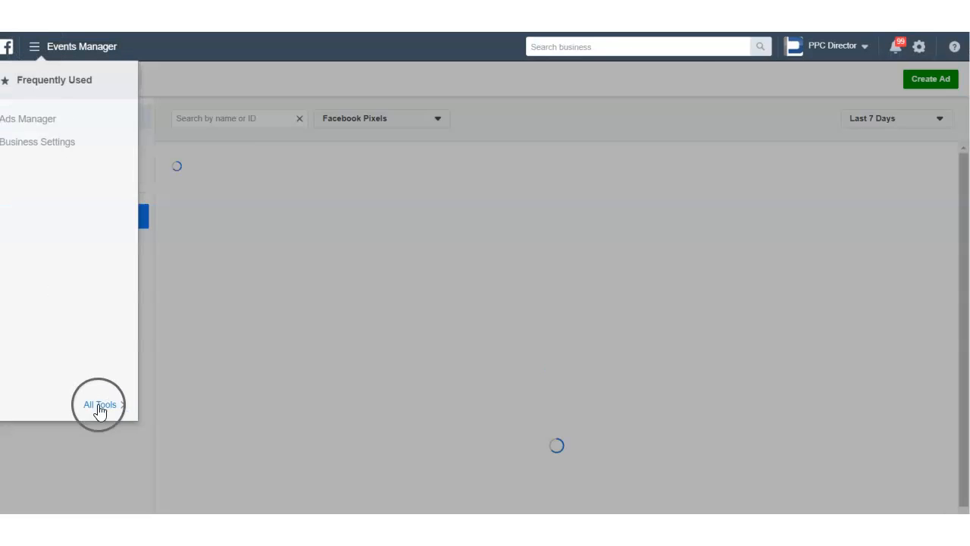
left_click(99, 404)
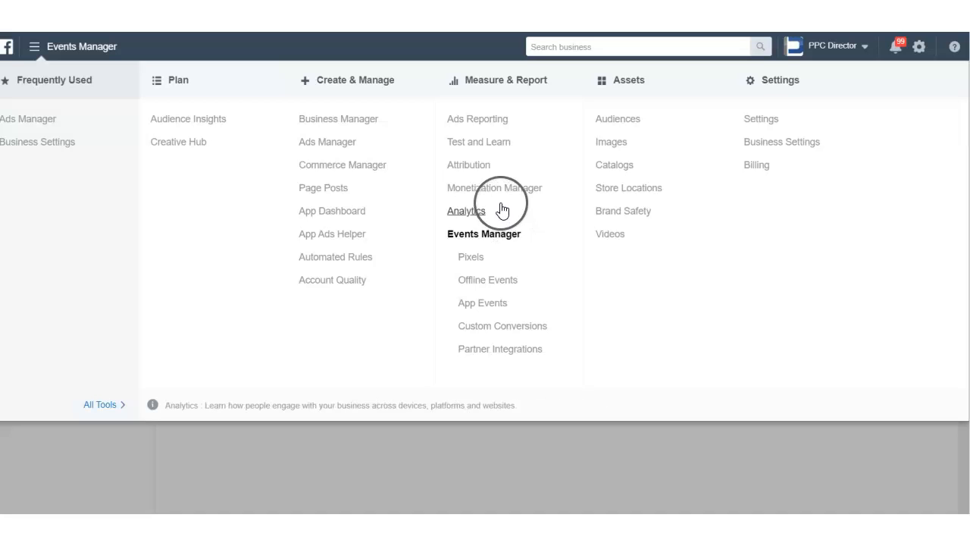
left_click(481, 327)
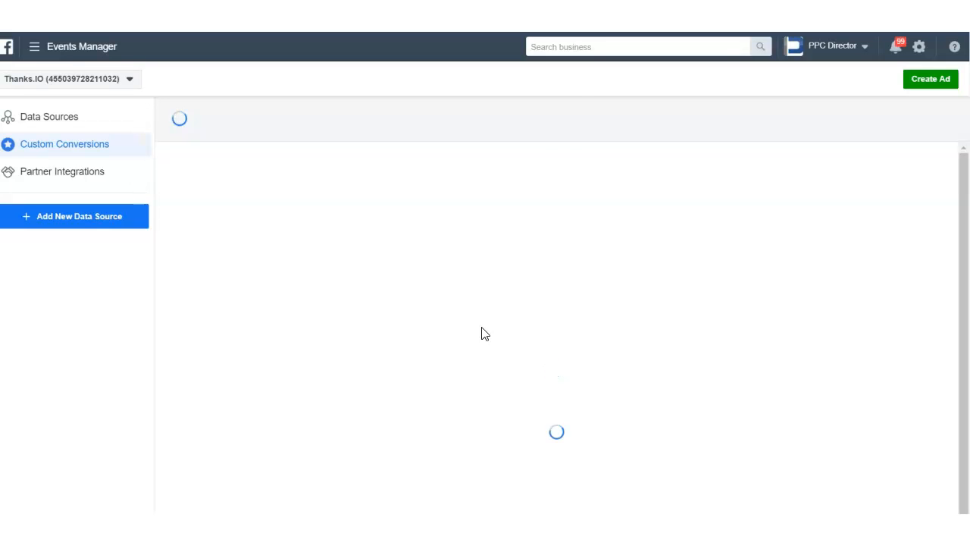
left_click(570, 122)
left_click(444, 220)
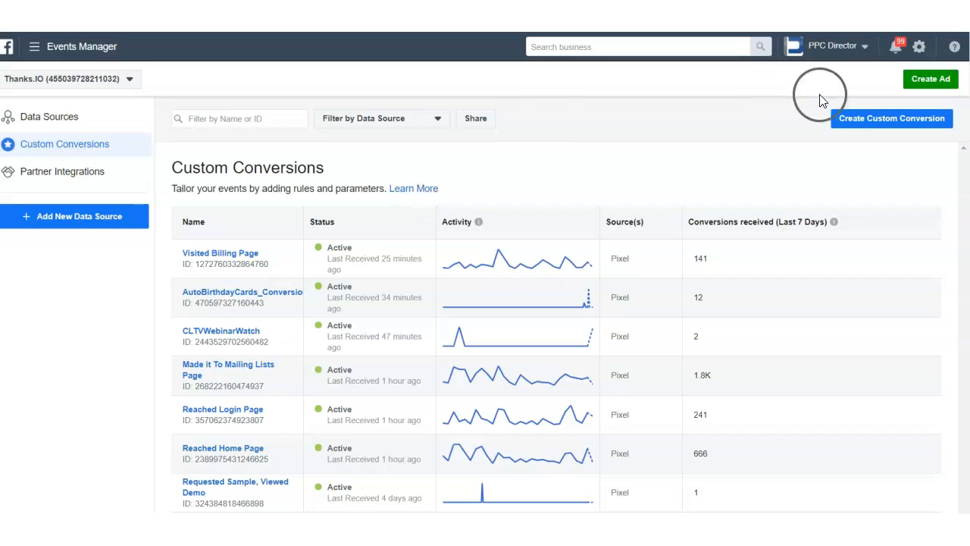
left_click(847, 127)
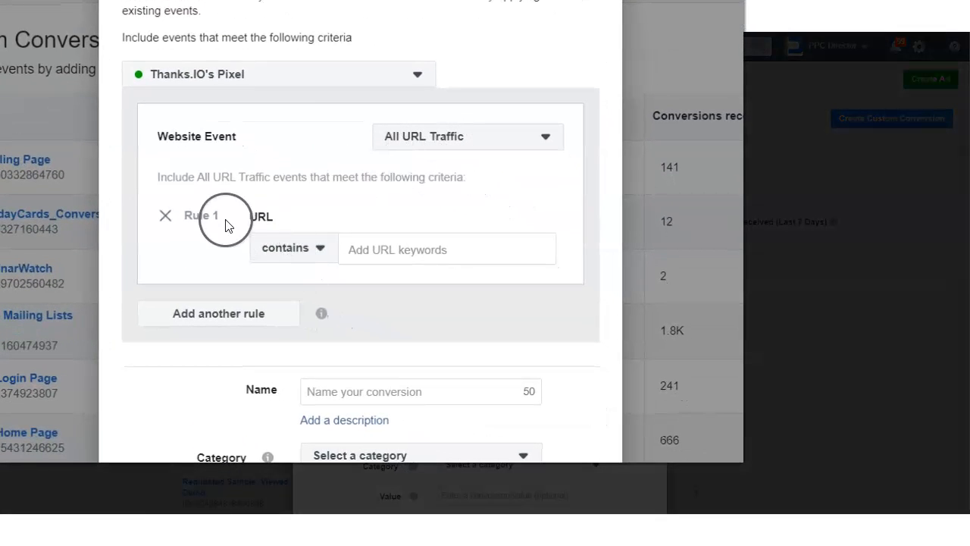
left_click(385, 254)
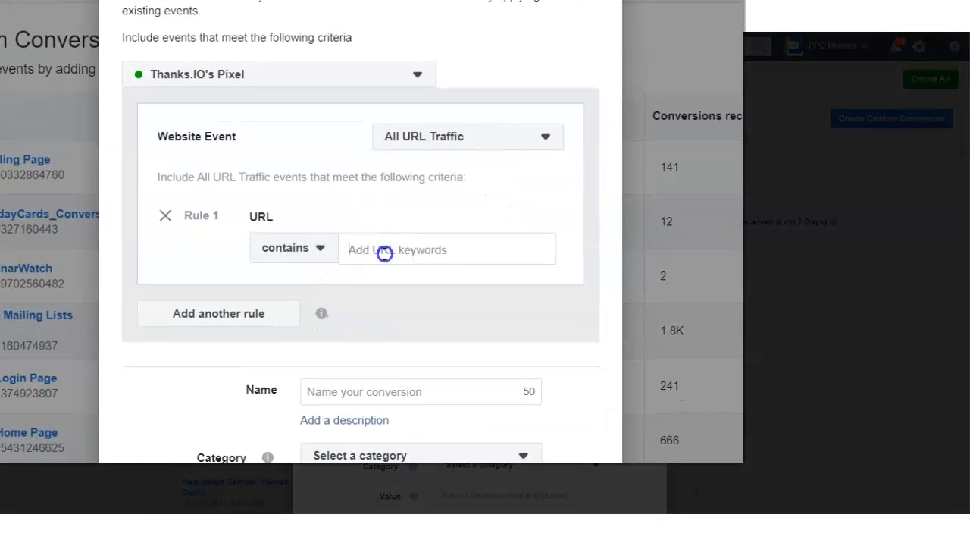
key("ctrl+v")
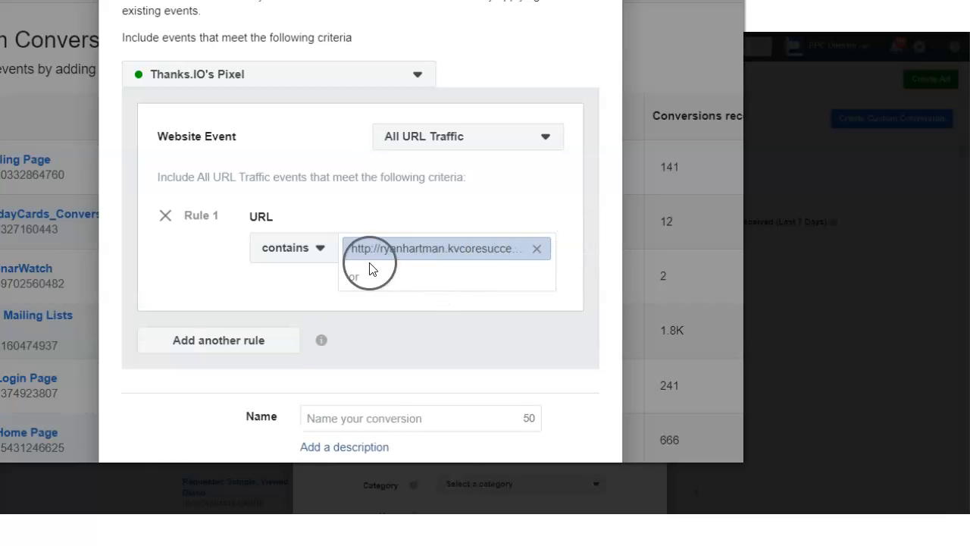
left_click(536, 248)
Set Rule 1 of the conversion so that the URL contains param=confirm
left_click(384, 247)
type("param=confirm")
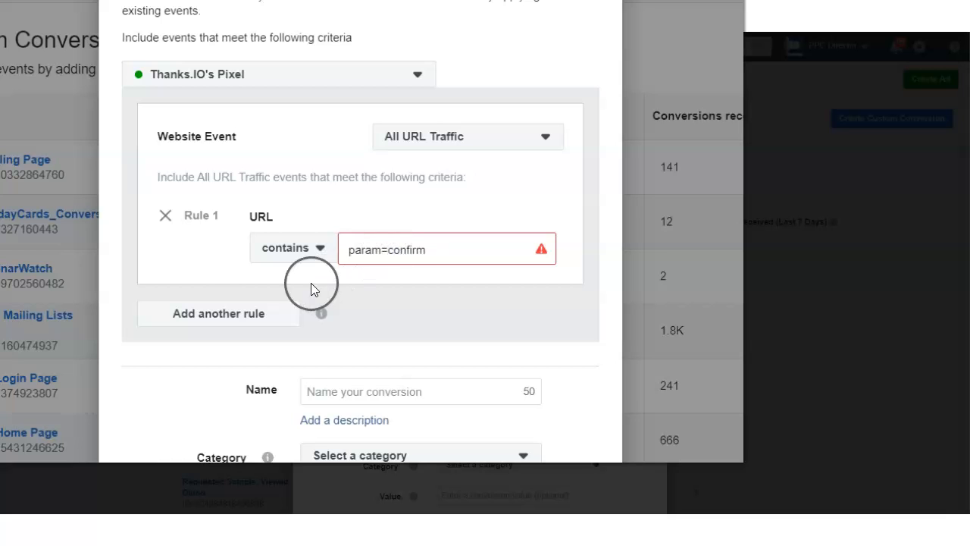
left_click(212, 274)
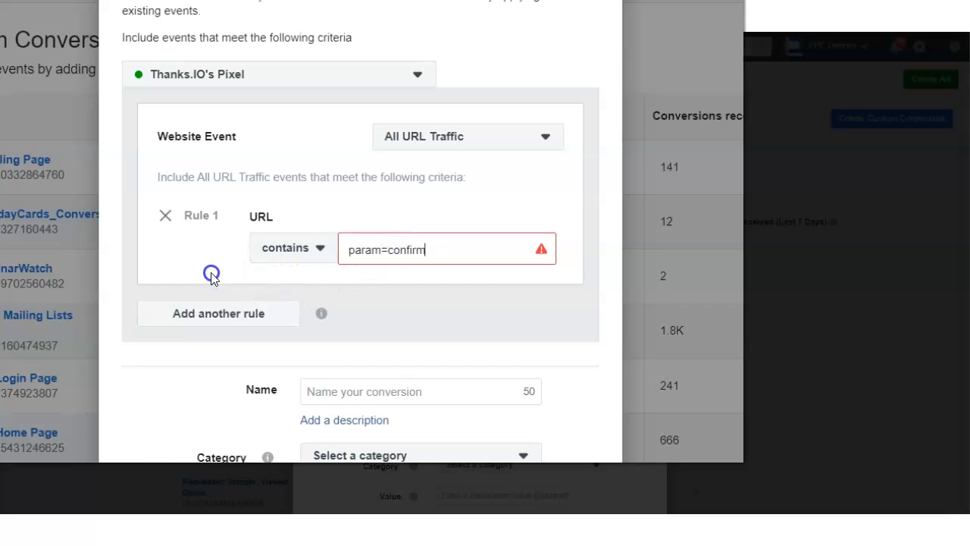
left_click(468, 498)
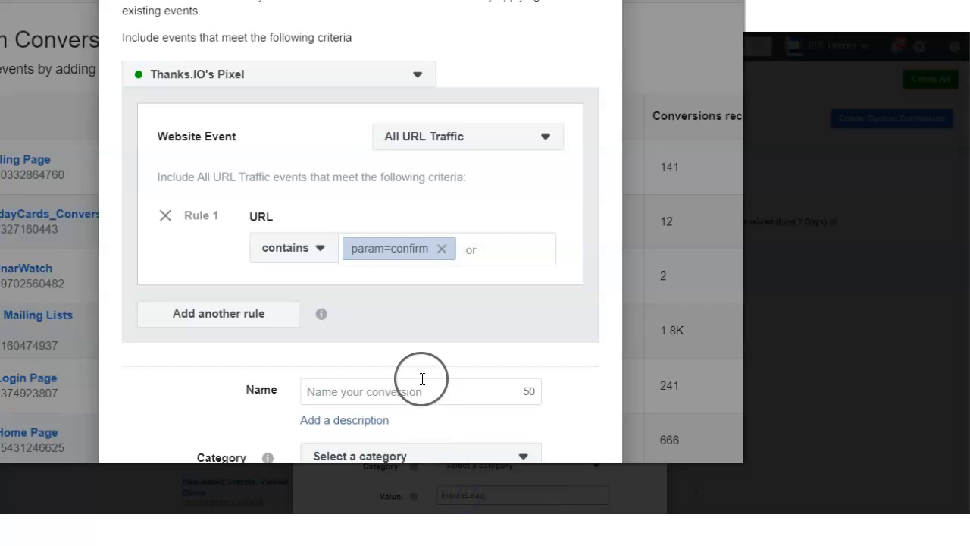
left_click(171, 407)
Set the custom conversion's category to Lead
left_click(334, 457)
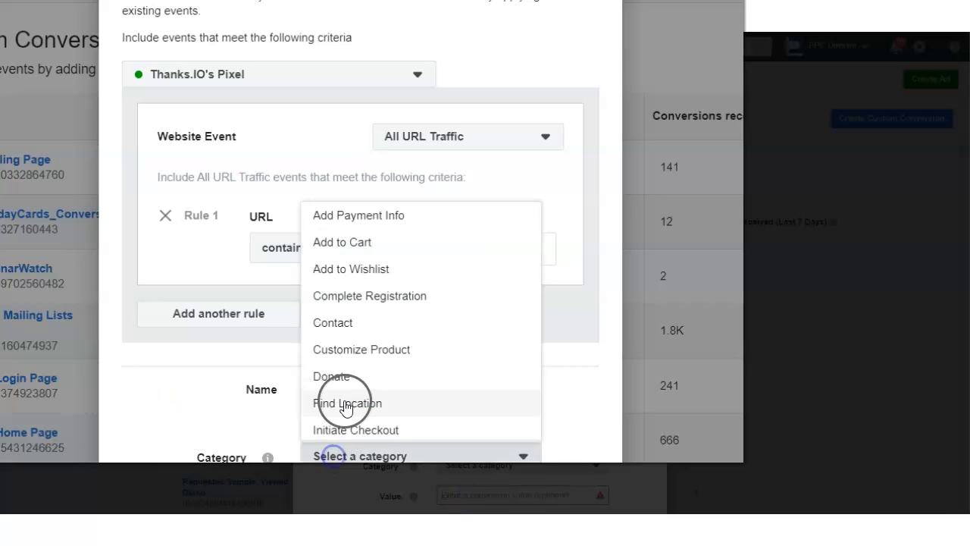
scroll(347, 310, "down", 2)
left_click(325, 361)
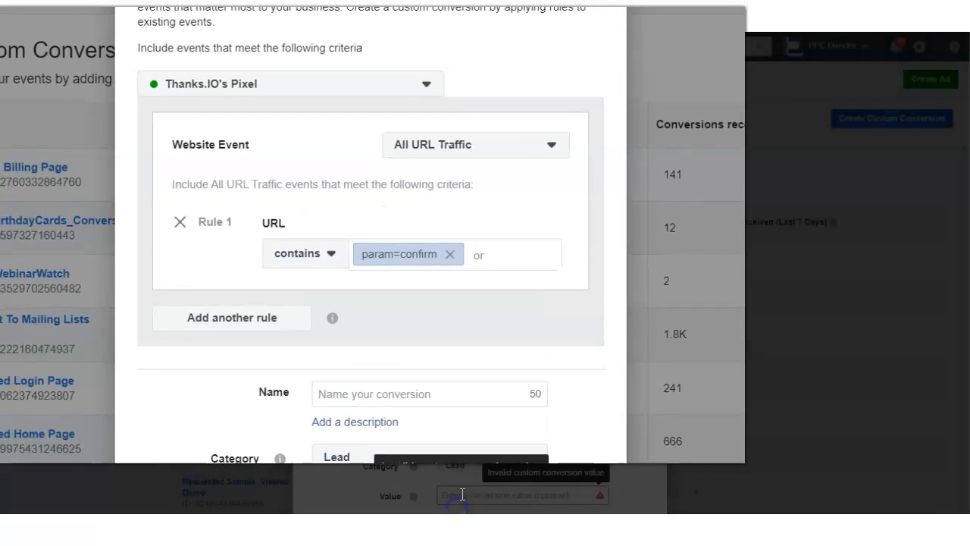
left_click(462, 494)
type("kvcon")
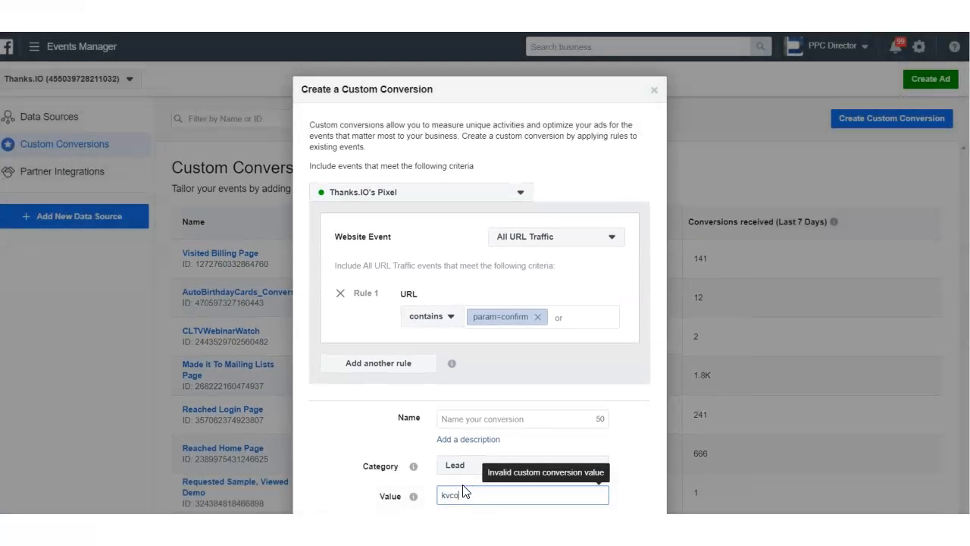
key("BackSpace")
key("BackSpace")
key("BackSpace")
key("BackSpace")
key("BackSpace")
Name the conversion "kvcore lead" and create it
left_click(471, 420)
type("kvcore lead")
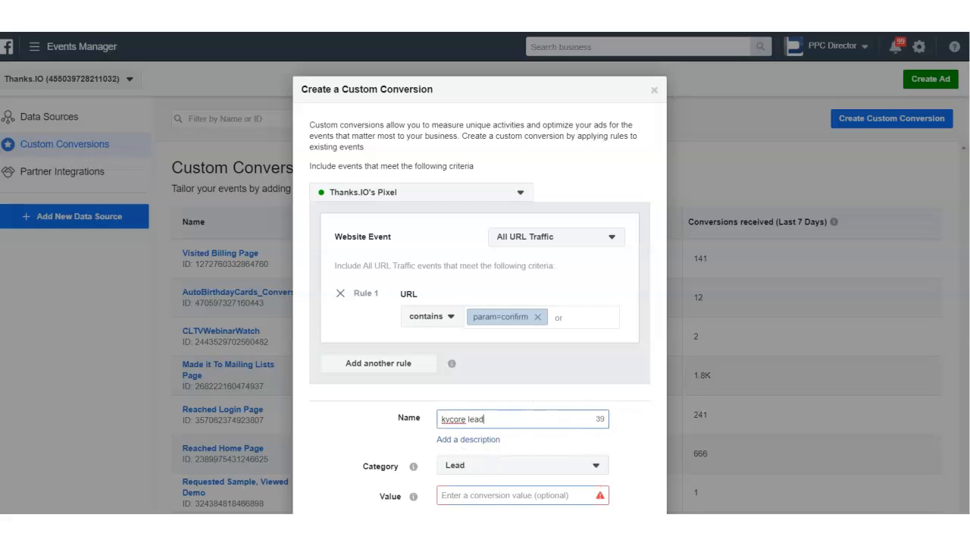
left_click(635, 534)
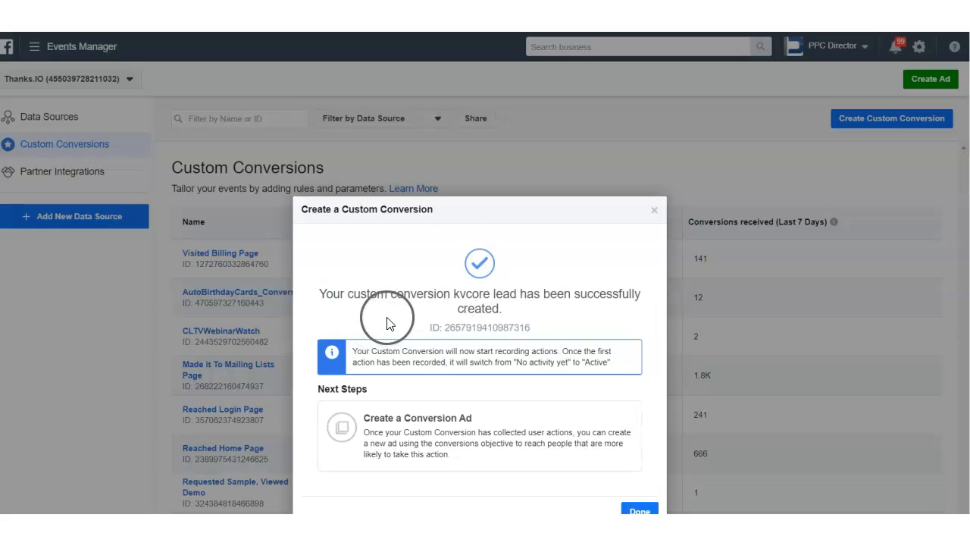
left_click_drag(446, 212, 328, 213)
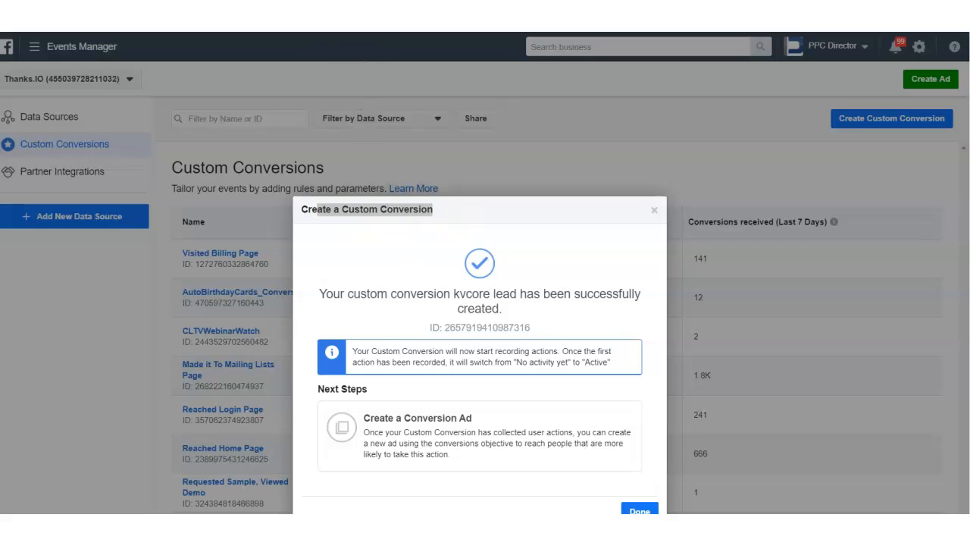
type("ad")
key("BackSpace")
key("BackSpace")
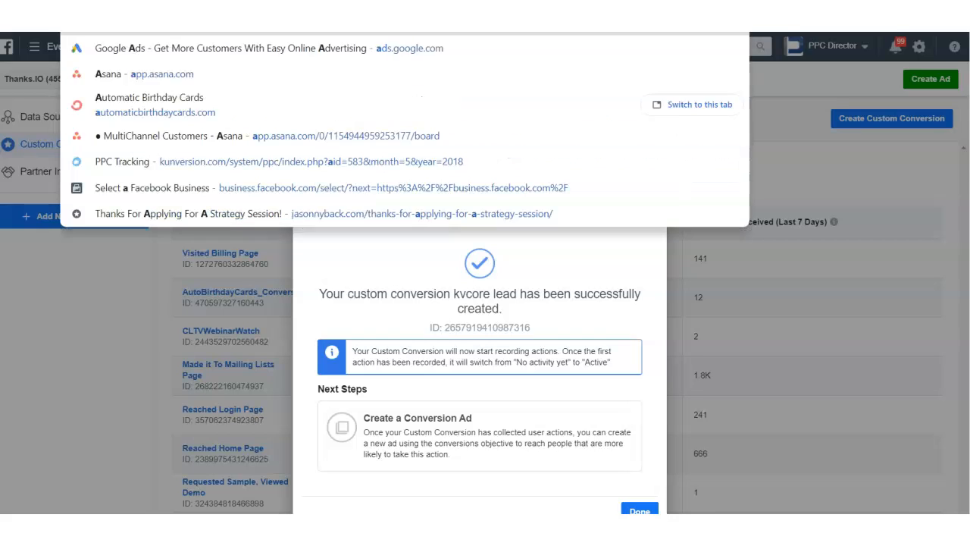
Search the web for Google Analytics and switch to its home page
type("googl")
key("BackSpace")
key("BackSpace")
key("BackSpace")
key("BackSpace")
key("BackSpace")
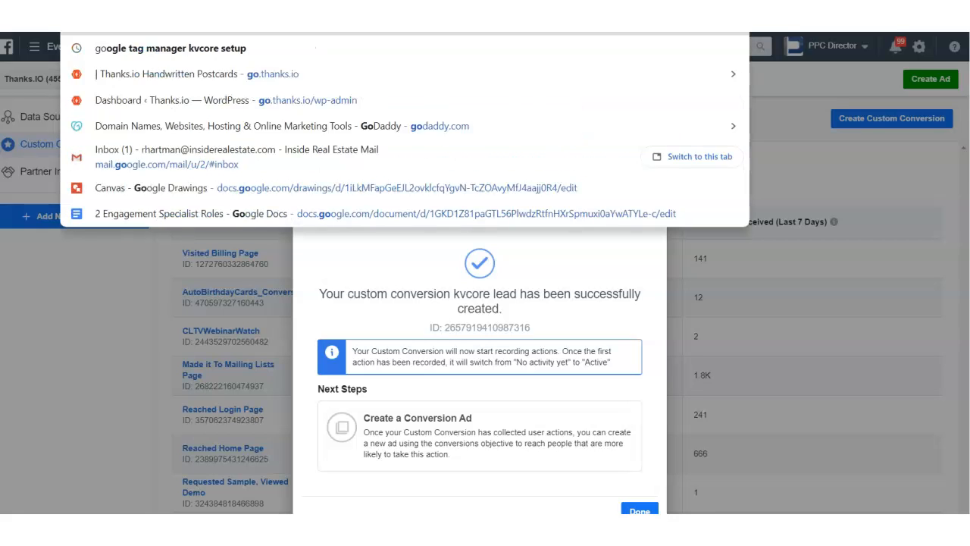
type("goog")
key("BackSpace")
key("BackSpace")
key("BackSpace")
key("BackSpace")
type("analytic")
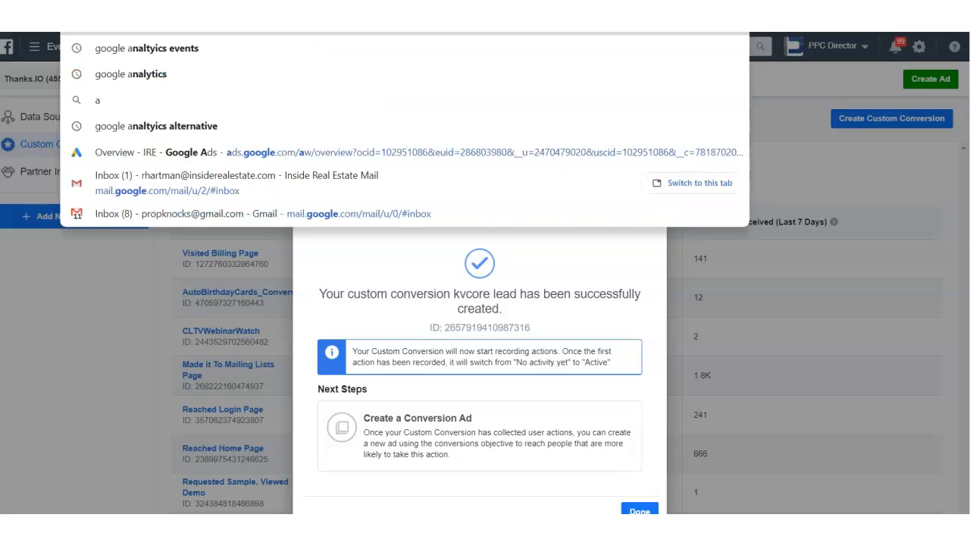
key("BackSpace")
key("BackSpace")
key("BackSpace")
type("t")
key("Return")
left_click(181, 193)
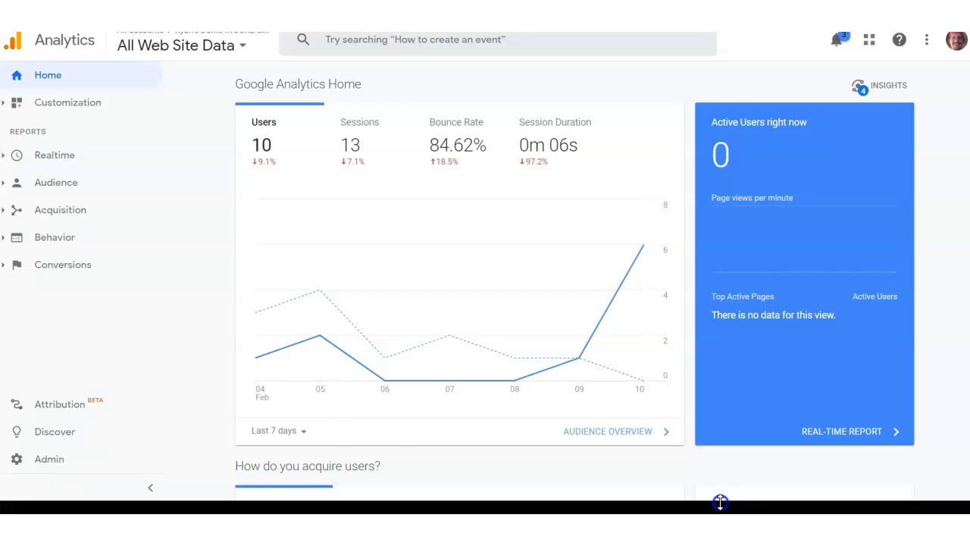
Go to the Goals settings of the All Web Site Data view and start a new goal
left_click(58, 460)
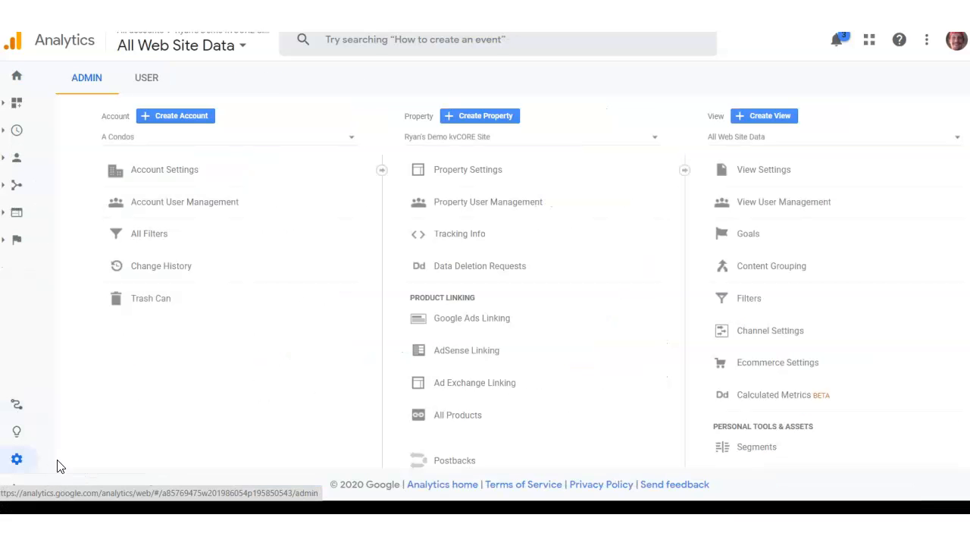
left_click(749, 236)
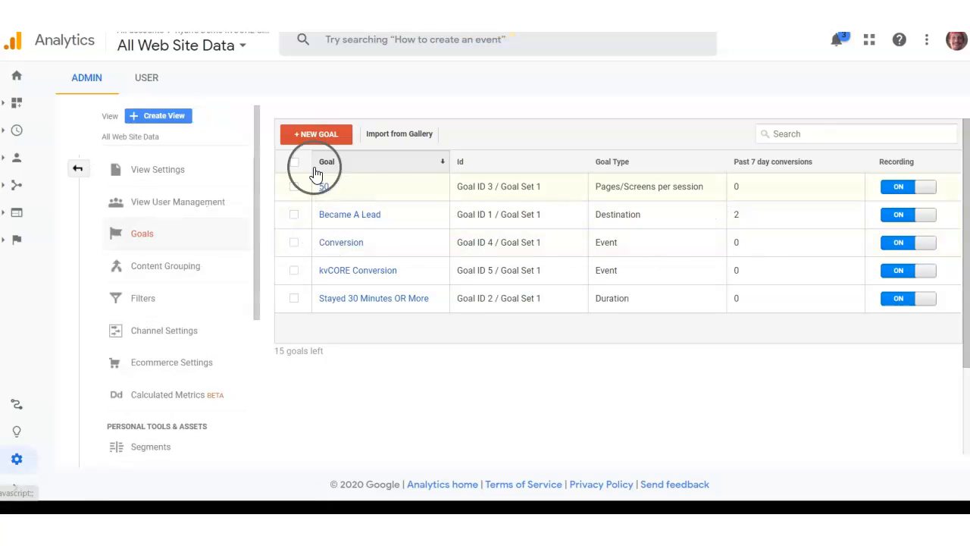
left_click(297, 136)
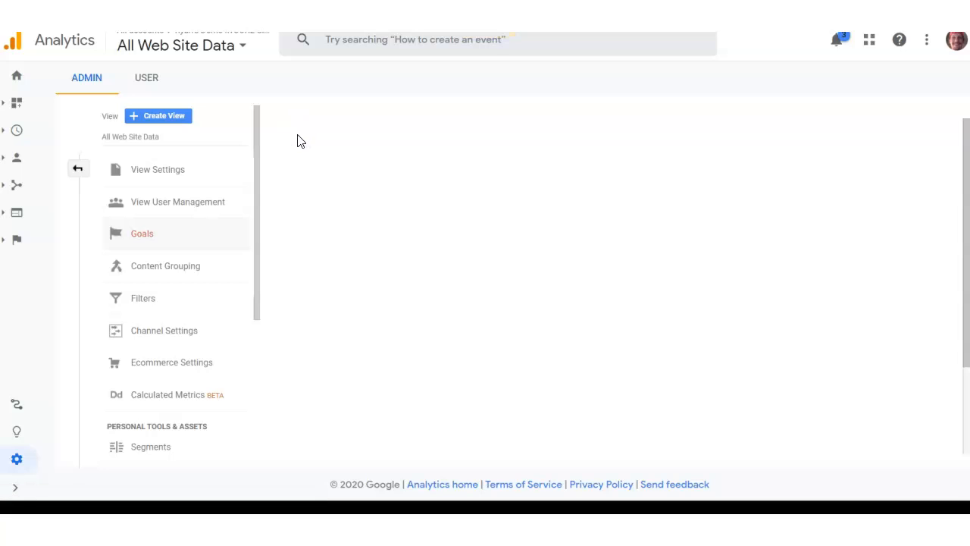
Choose the Custom goal setup and continue to the goal description
scroll(457, 196, "down", 2)
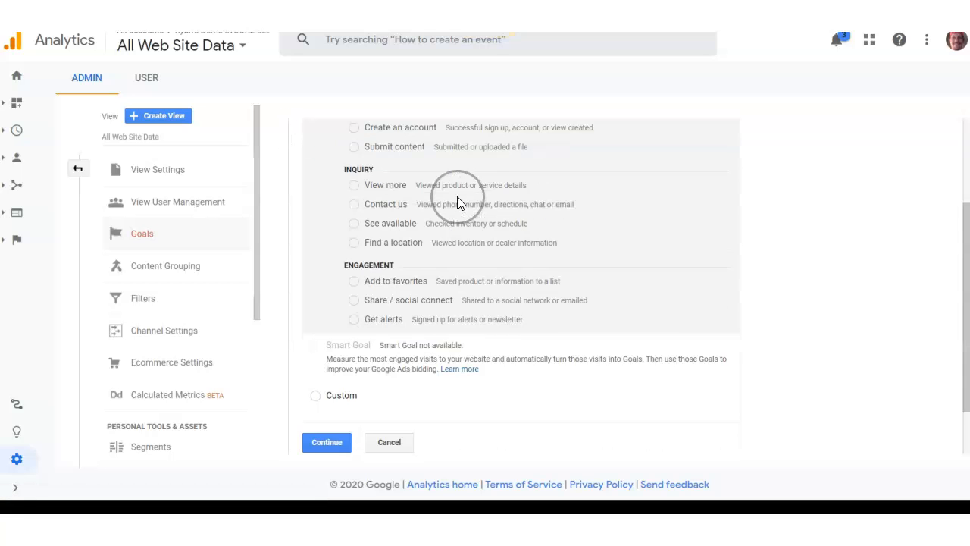
scroll(455, 216, "up", 2)
scroll(390, 238, "down", 3)
left_click(312, 329)
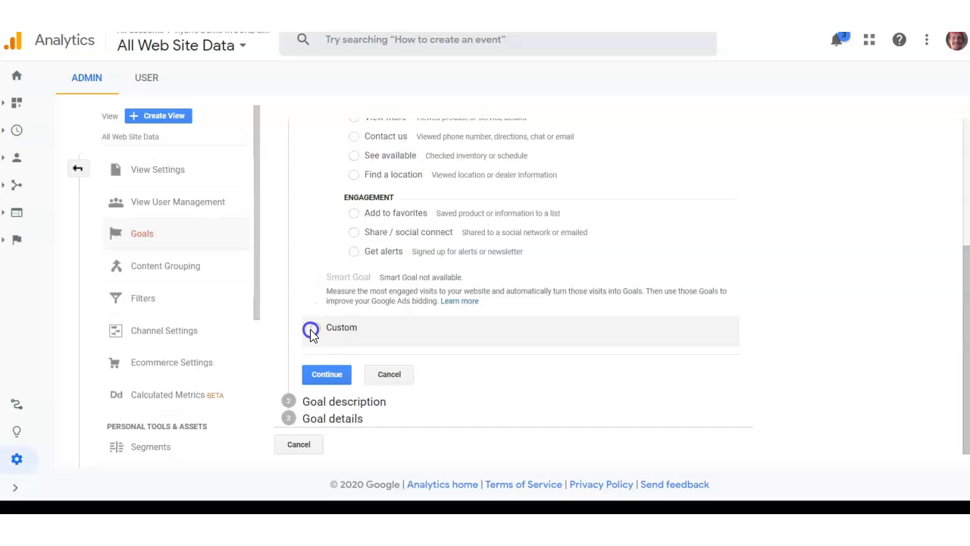
left_click(323, 372)
Name the goal "KvCORE Conversion", set its type to Destination and continue to the goal details
left_click(326, 209)
type("KvCORE Conver")
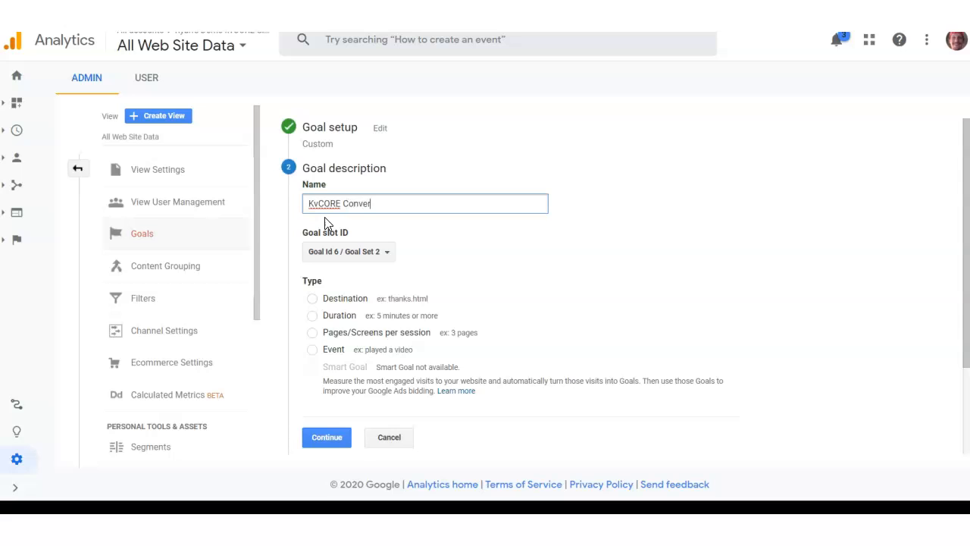
type("sion")
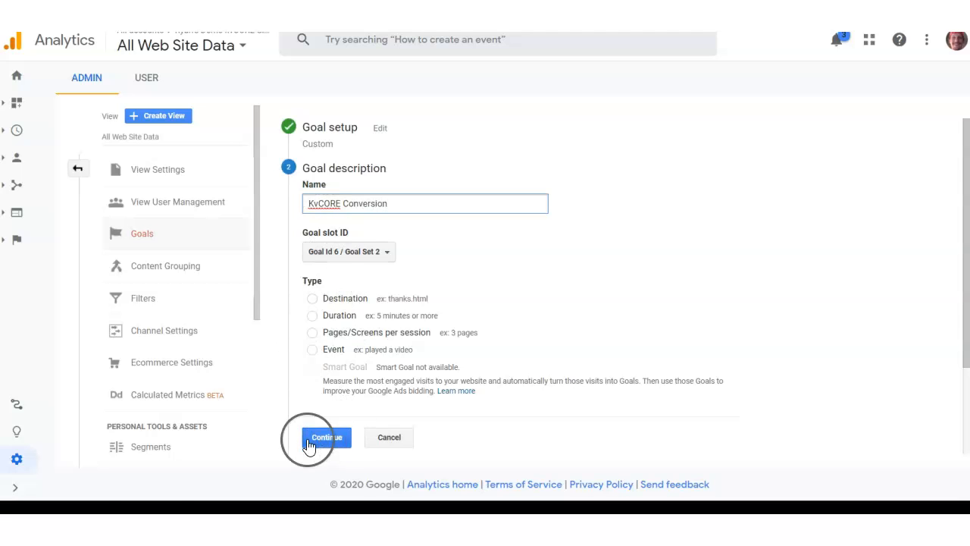
left_click(281, 340)
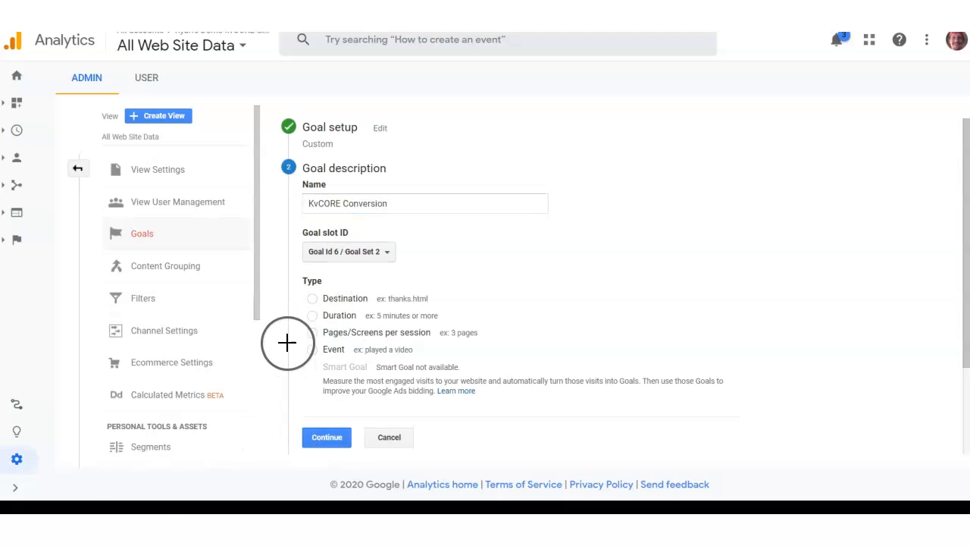
mouse_move(307, 315)
left_mouse_down()
mouse_move(440, 318)
mouse_move(445, 288)
mouse_move(334, 281)
left_mouse_up()
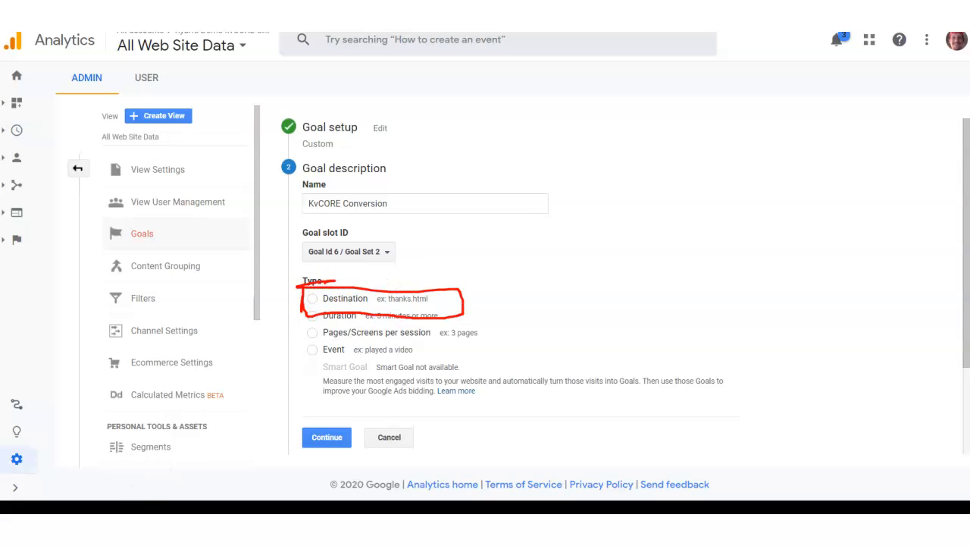
key("Escape")
left_click(313, 295)
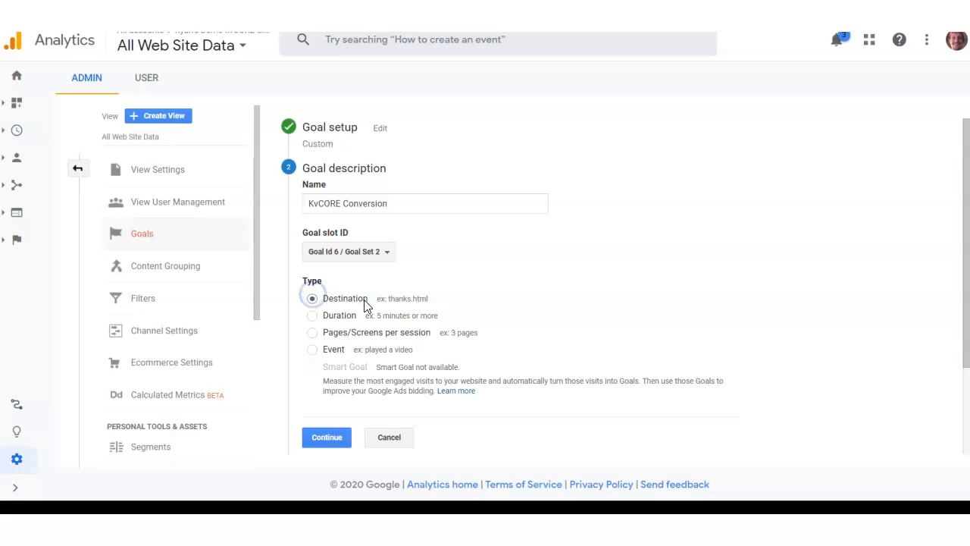
left_click(322, 443)
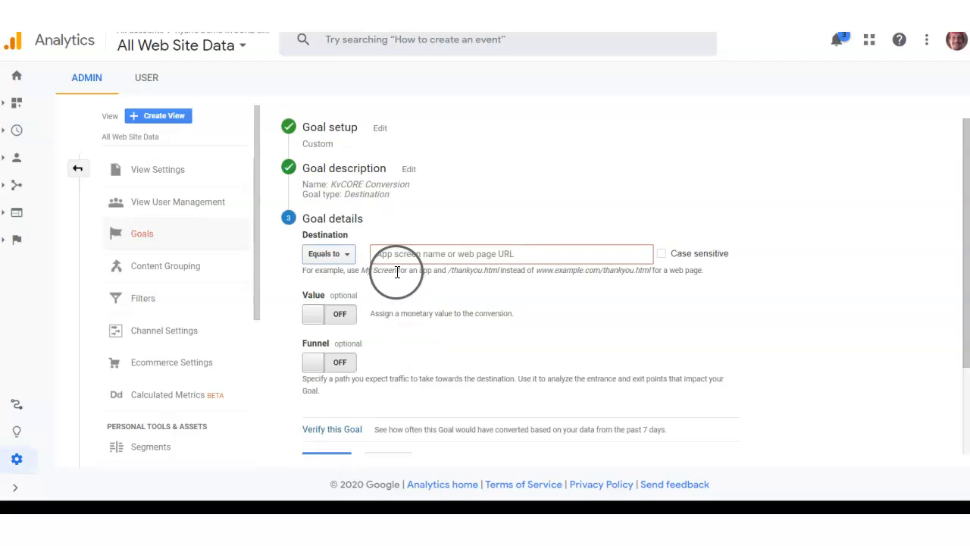
Set the goal's destination to equal the kvCORE site's confirmation URL ending in "?param=confirm"
left_click(314, 253)
left_click(429, 253)
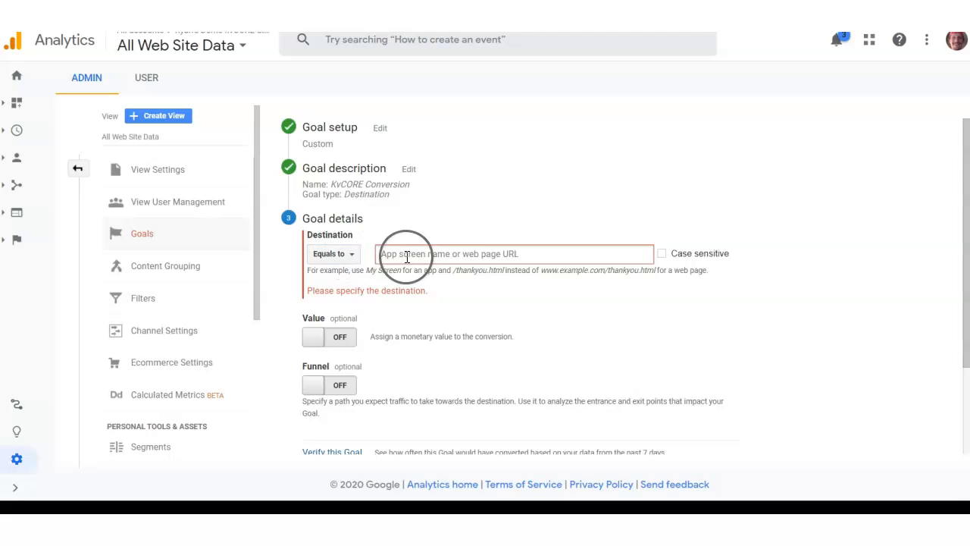
type("http://ryanhartman.kvcoresuccess.com?param=confirm")
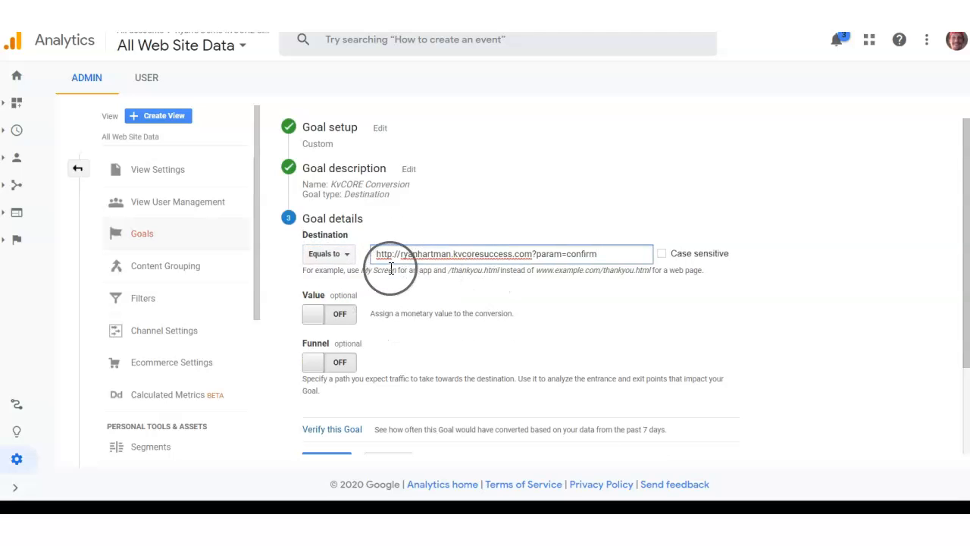
left_click_drag(626, 256, 379, 256)
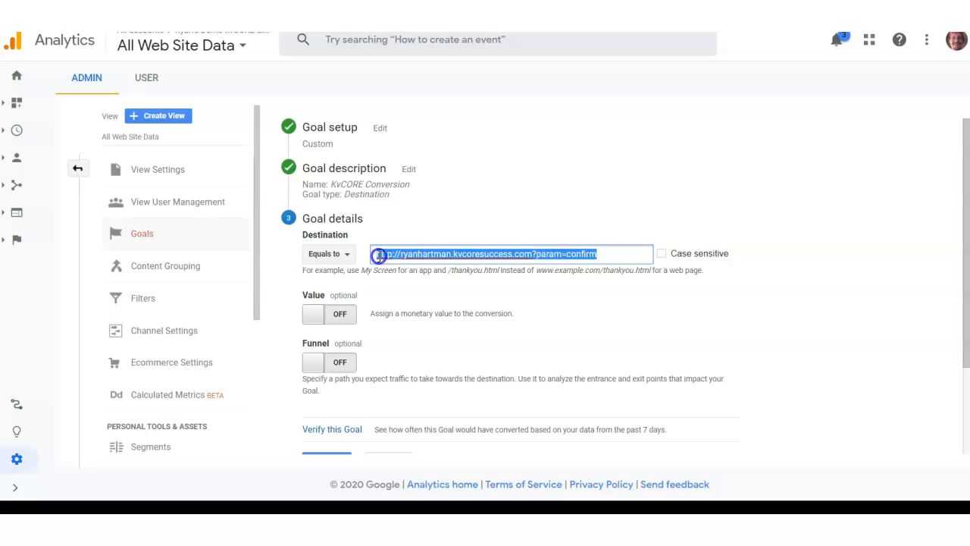
Review the destination match options and compare the destination URL with the iframe source in kvCORE's Conversion Code
left_click(326, 254)
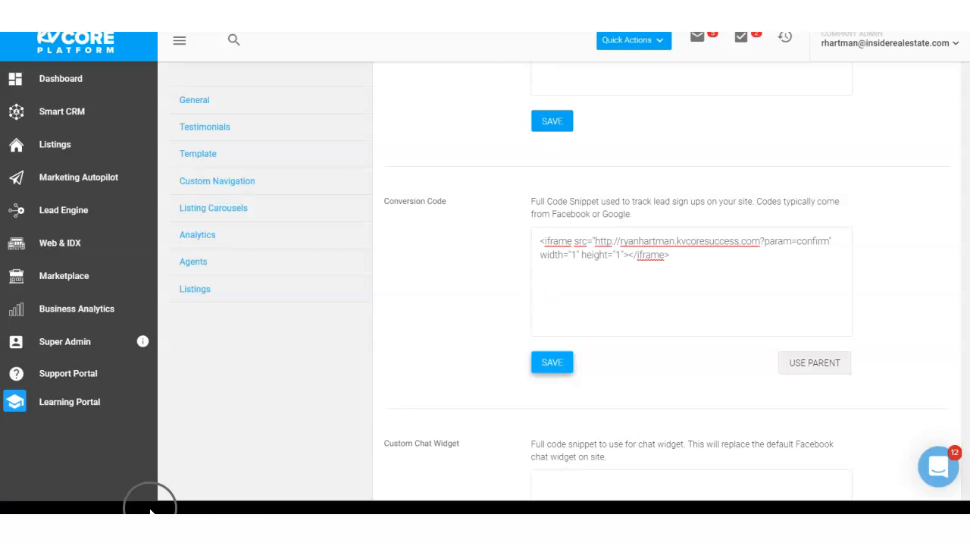
left_click_drag(596, 233, 594, 248)
left_click_drag(823, 237, 831, 247)
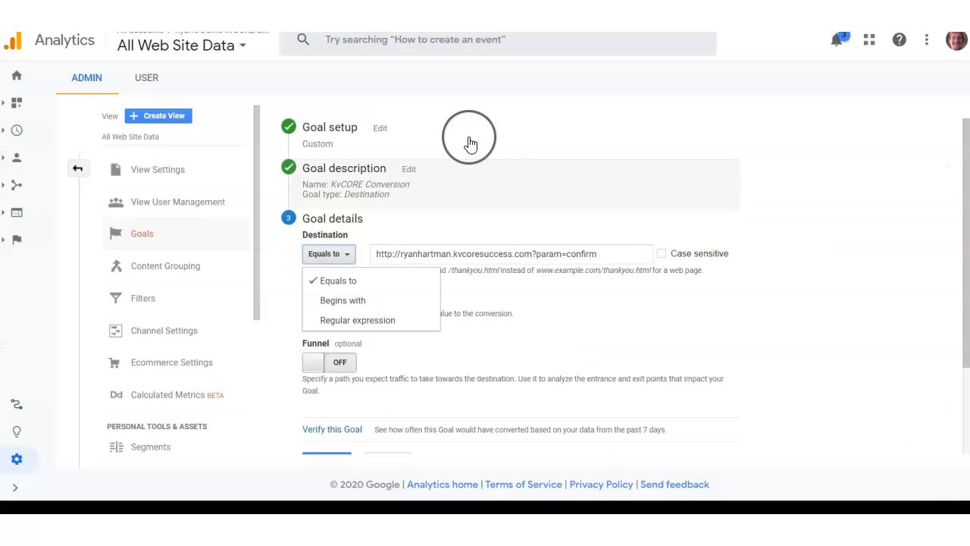
left_click(879, 198)
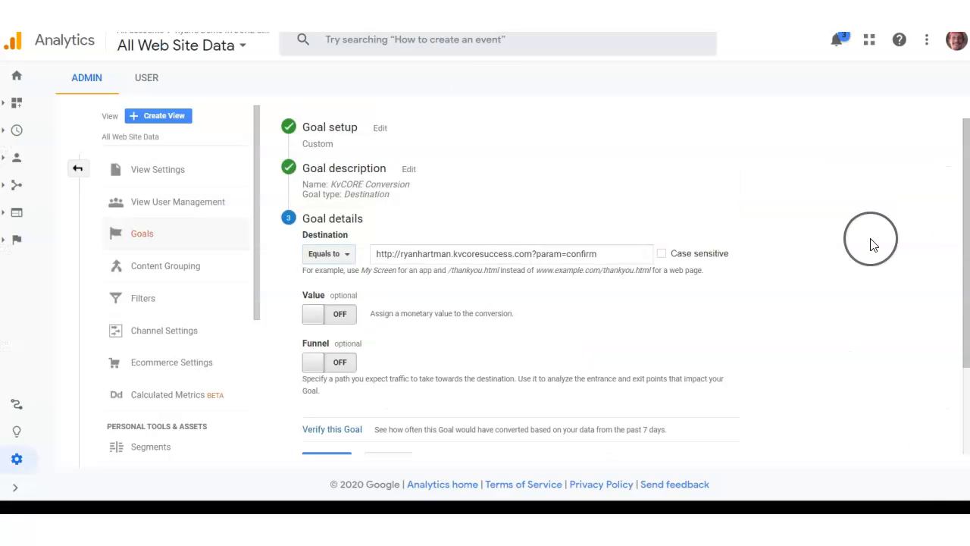
Verify the goal against the past 7 days of data and save it
scroll(687, 273, "down", 2)
scroll(687, 280, "up", 1)
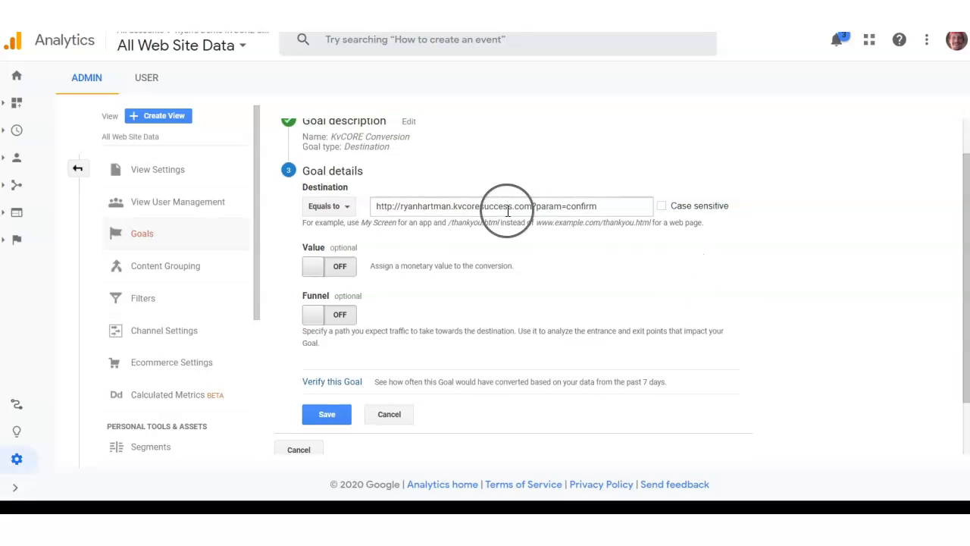
scroll(584, 205, "down", 1)
scroll(582, 207, "up", 1)
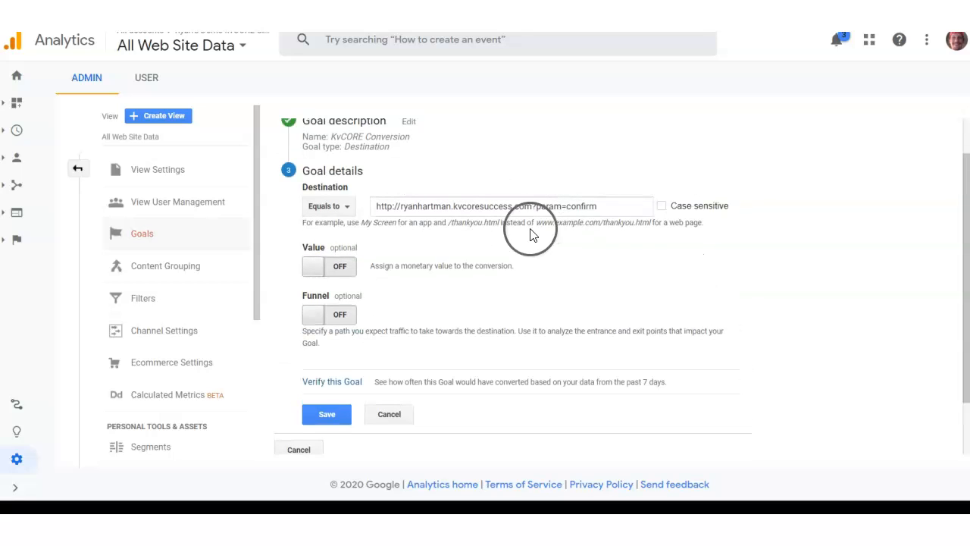
scroll(394, 326, "down", 1)
left_click(334, 313)
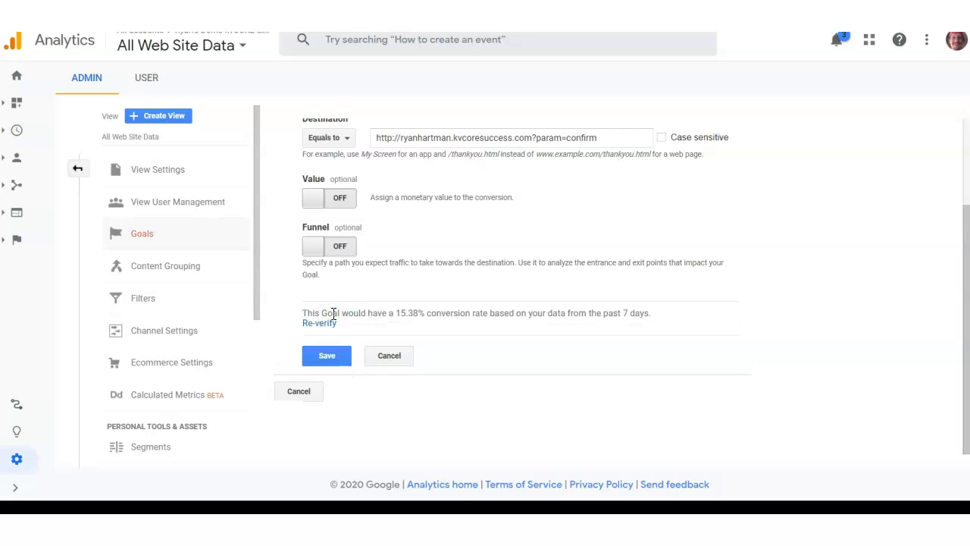
left_click(326, 354)
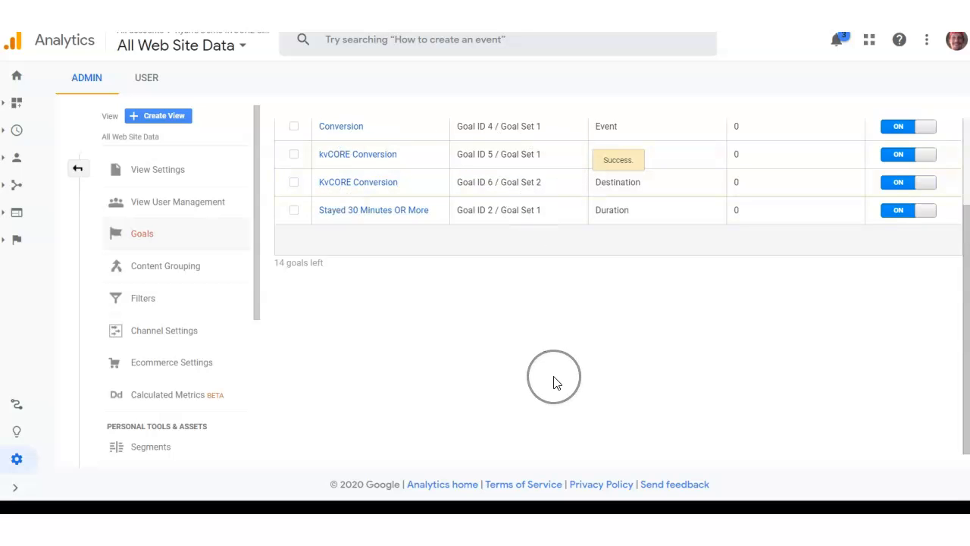
Examine the goal types and past 7 day conversions in the goals list, and revisit kvCORE's Conversion Code snippet
scroll(549, 384, "up", 3)
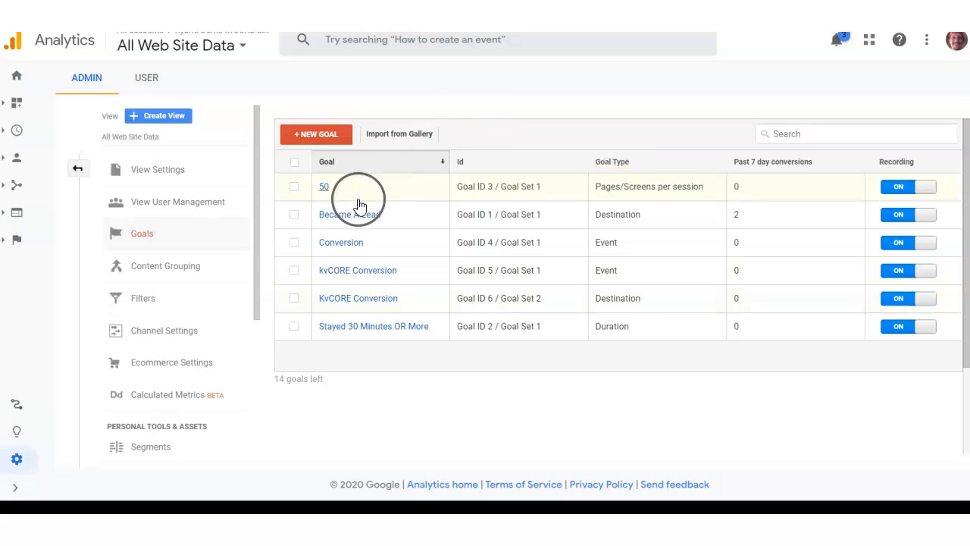
scroll(392, 308, "down", 2)
scroll(392, 308, "up", 2)
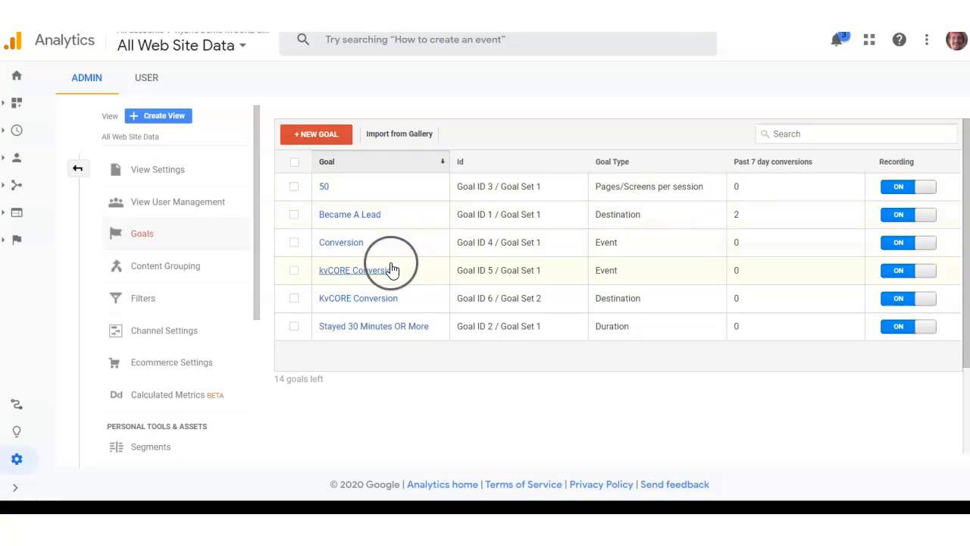
scroll(390, 258, "down", 2)
scroll(392, 261, "up", 2)
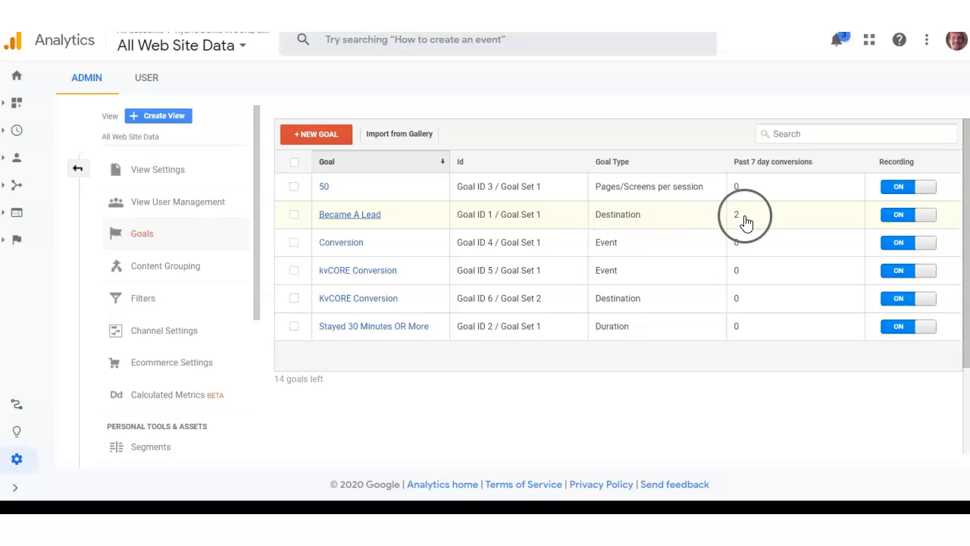
scroll(472, 257, "down", 2)
scroll(472, 256, "up", 2)
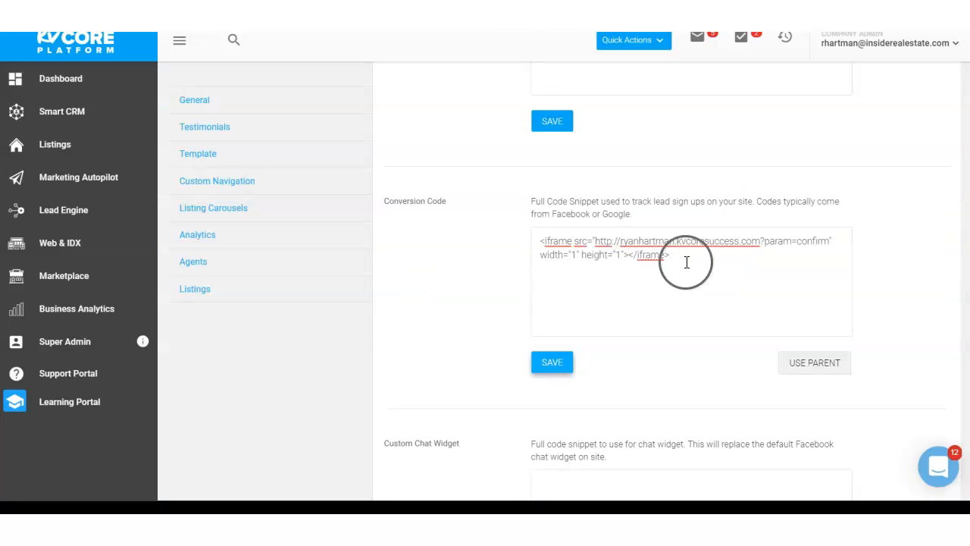
left_click_drag(685, 260, 574, 228)
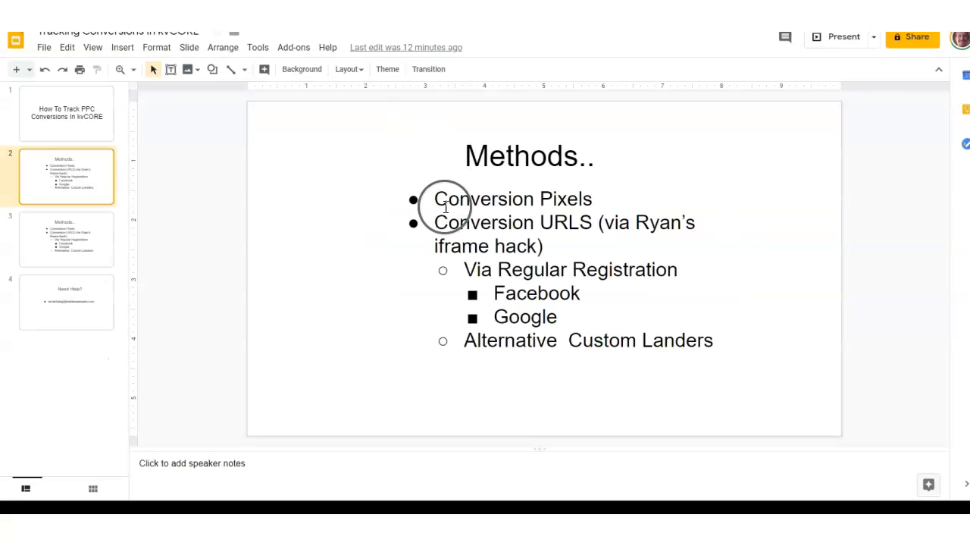
Present the "Methods.." slide in Google Slides full screen to review the Alternative Custom Landers item
key("ctrl+F5")
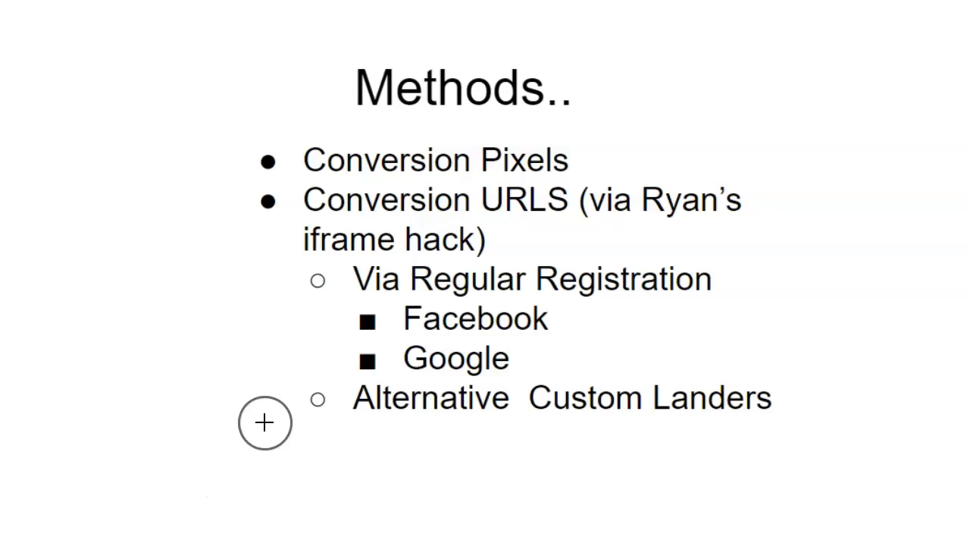
left_click_drag(283, 409, 281, 421)
left_click_drag(771, 381, 783, 396)
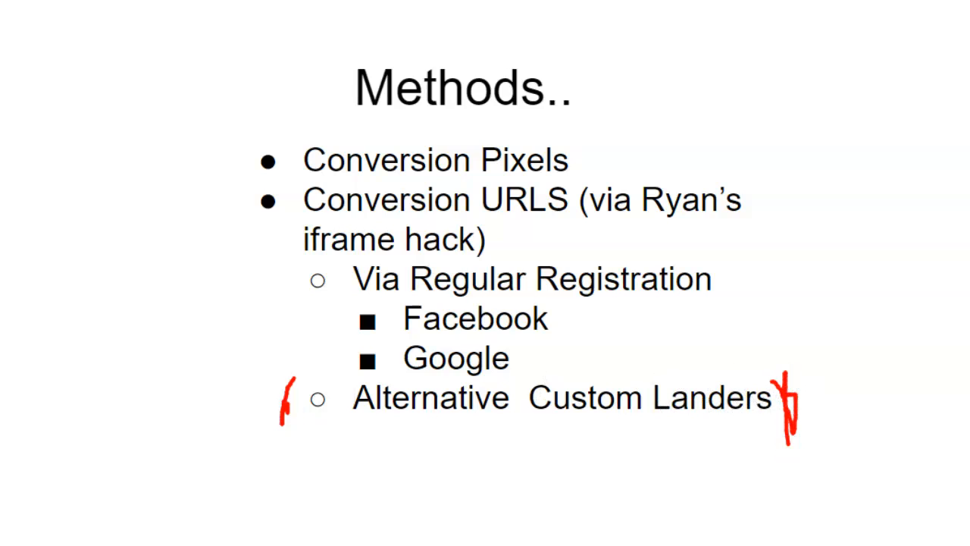
key("Escape")
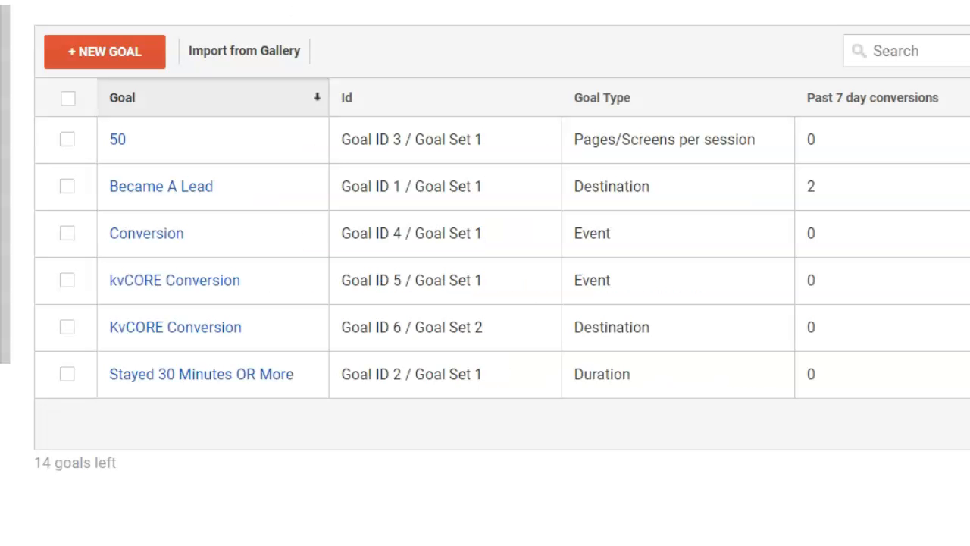
Switch to the browser, correct the personal website's address ending from .info to .com and load the site
type("ryanhartman.info")
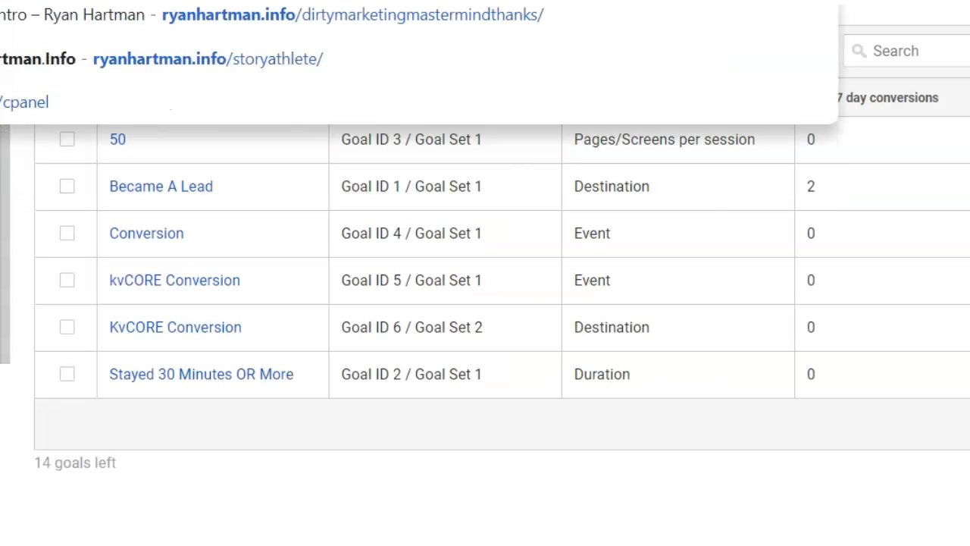
key("BackSpace")
key("BackSpace")
key("BackSpace")
key("BackSpace")
type("com")
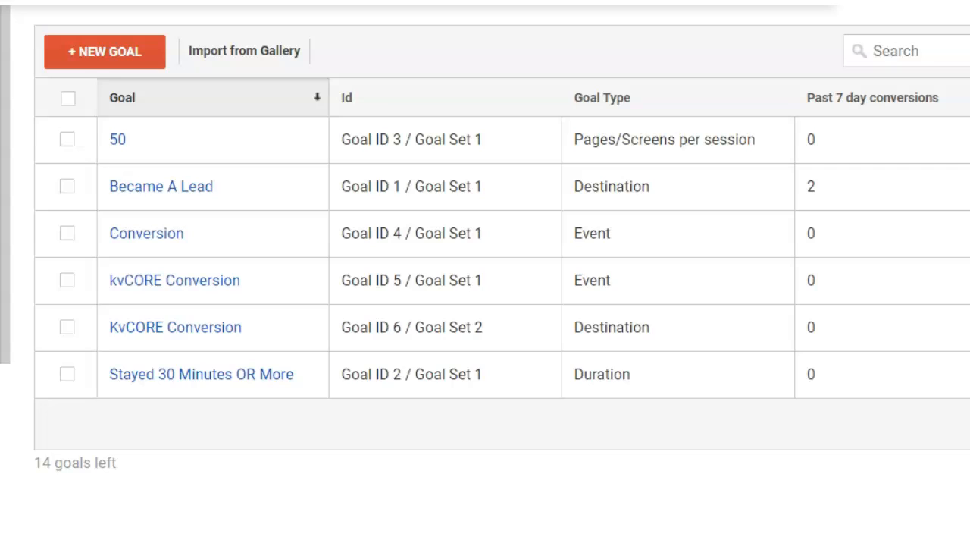
key("Return")
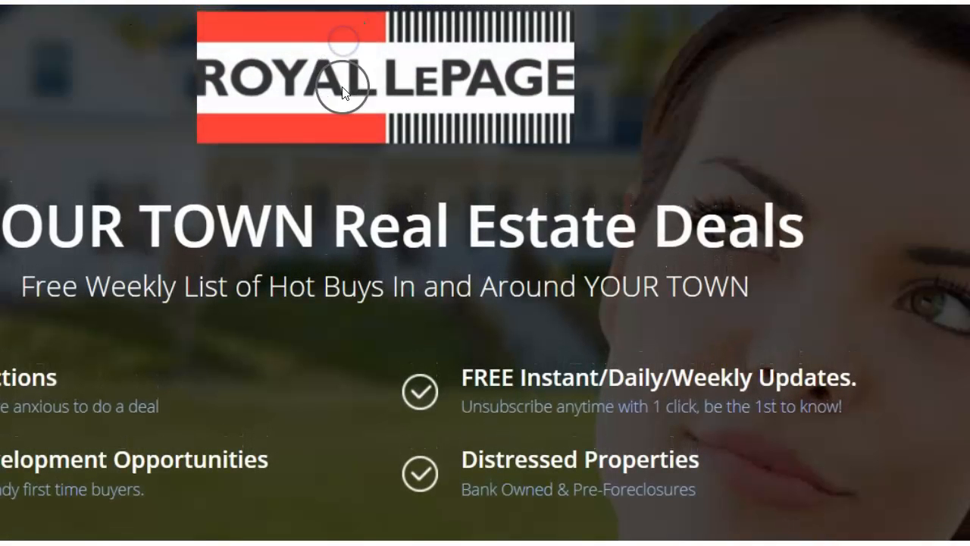
Examine the "URL After Login (optional)" setting above the YOUR TOWN Real Estate Deals landing page
scroll(485, 303, "down", 2)
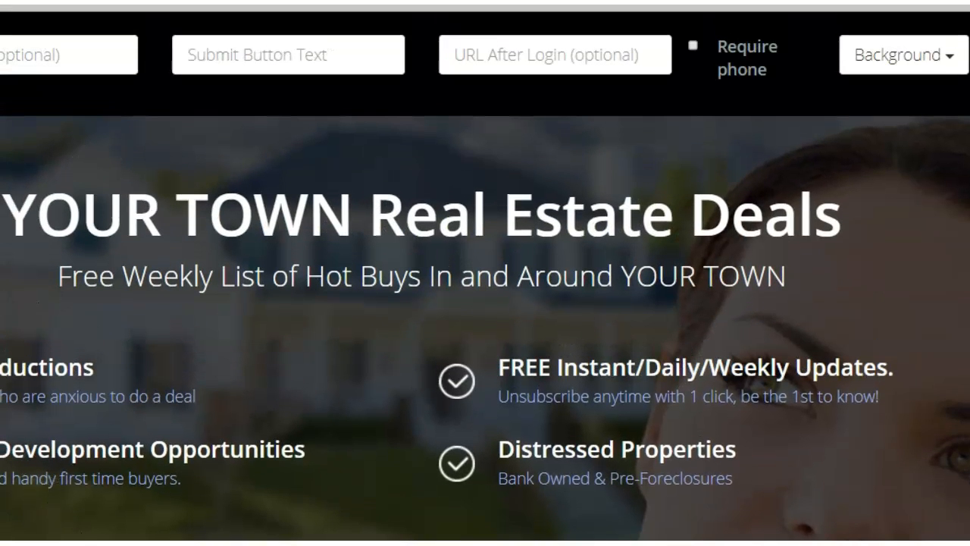
mouse_move(172, 170)
left_mouse_down()
mouse_move(495, 187)
mouse_move(509, 84)
left_mouse_up()
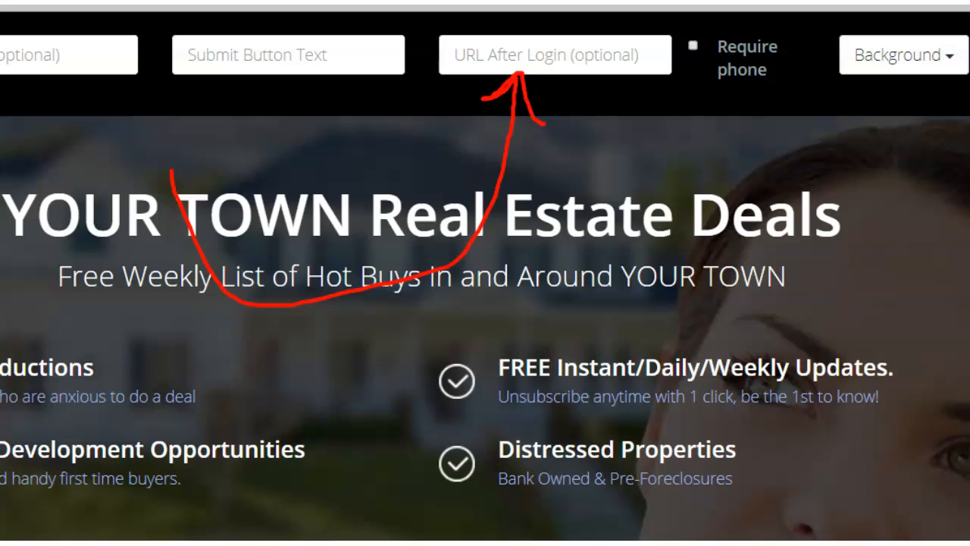
key("Escape")
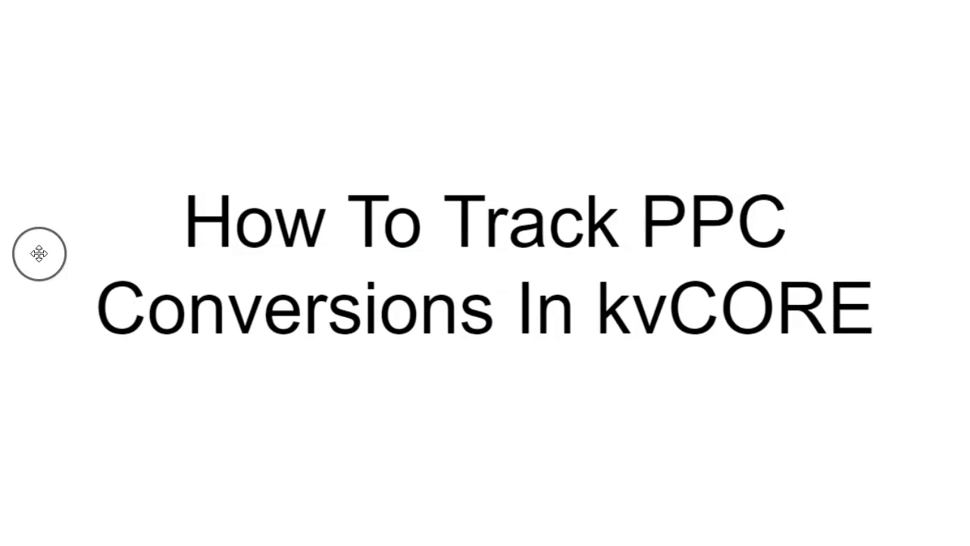
Return to the slide presentation, review the "Methods.." slide and advance to the "Need Help?" slide
key("Down")
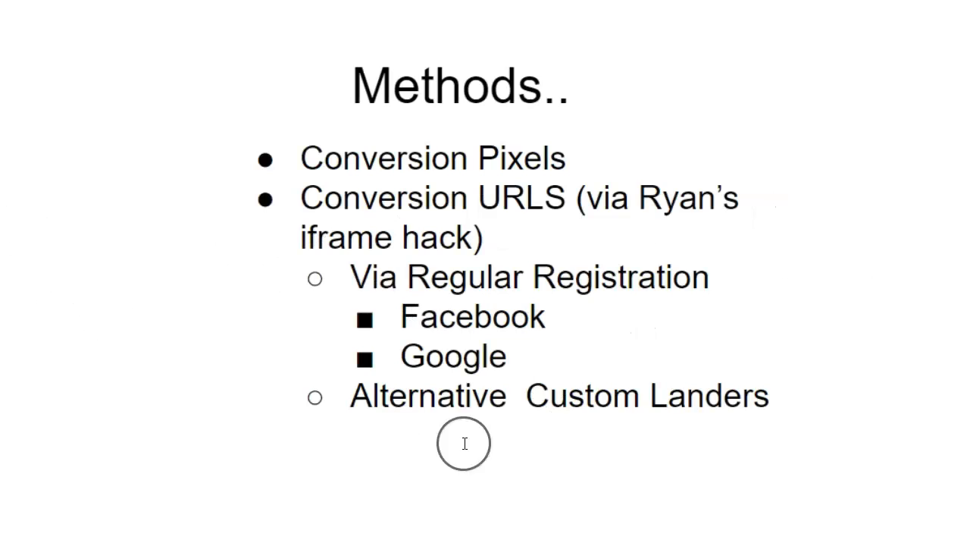
mouse_move(346, 425)
left_mouse_down()
mouse_move(708, 420)
mouse_move(448, 429)
mouse_move(543, 429)
left_mouse_up()
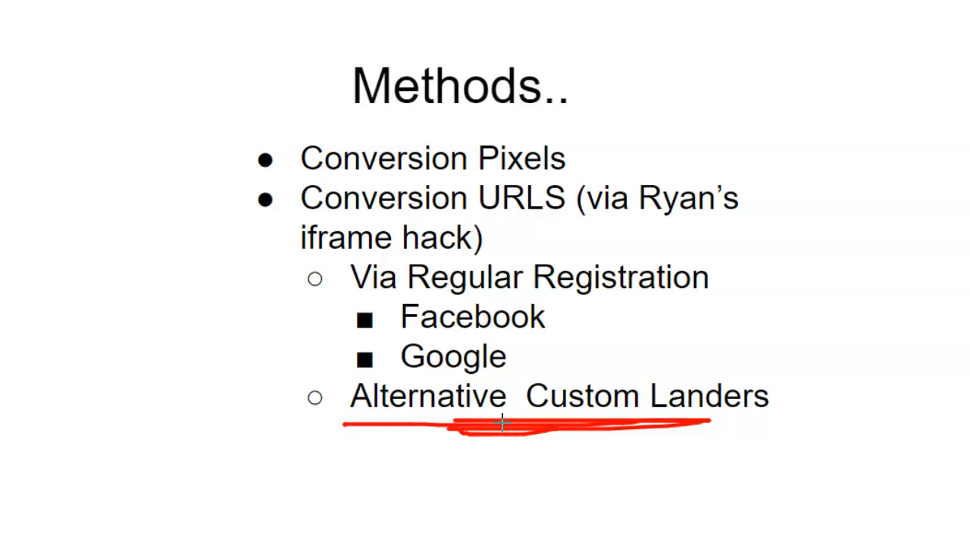
mouse_move(235, 189)
left_mouse_down()
mouse_move(230, 379)
mouse_move(563, 371)
mouse_move(842, 314)
mouse_move(600, 191)
mouse_move(278, 187)
mouse_move(645, 186)
mouse_move(188, 271)
mouse_move(592, 364)
mouse_move(856, 154)
mouse_move(126, 184)
mouse_move(705, 353)
mouse_move(800, 180)
left_mouse_up()
left_click_drag(589, 151, 110, 189)
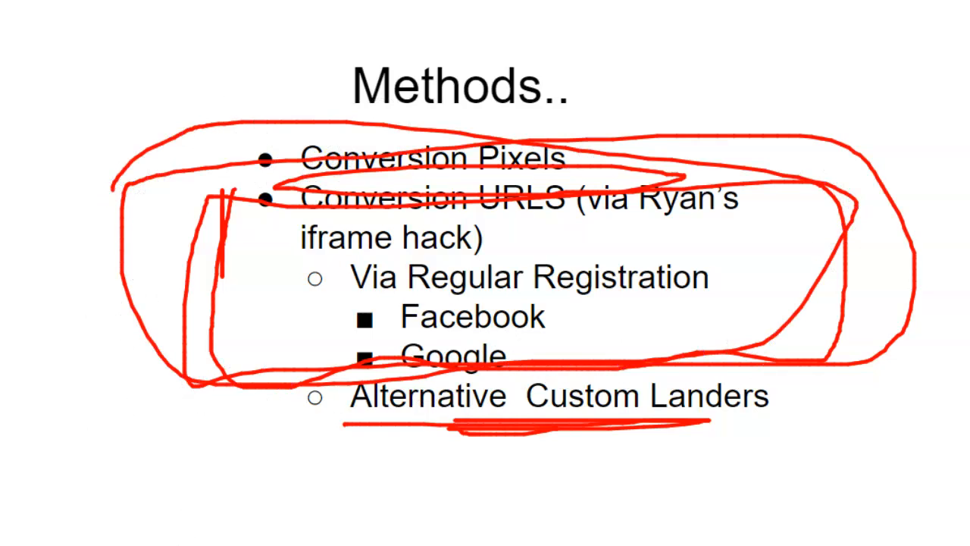
key("Escape")
key("Right")
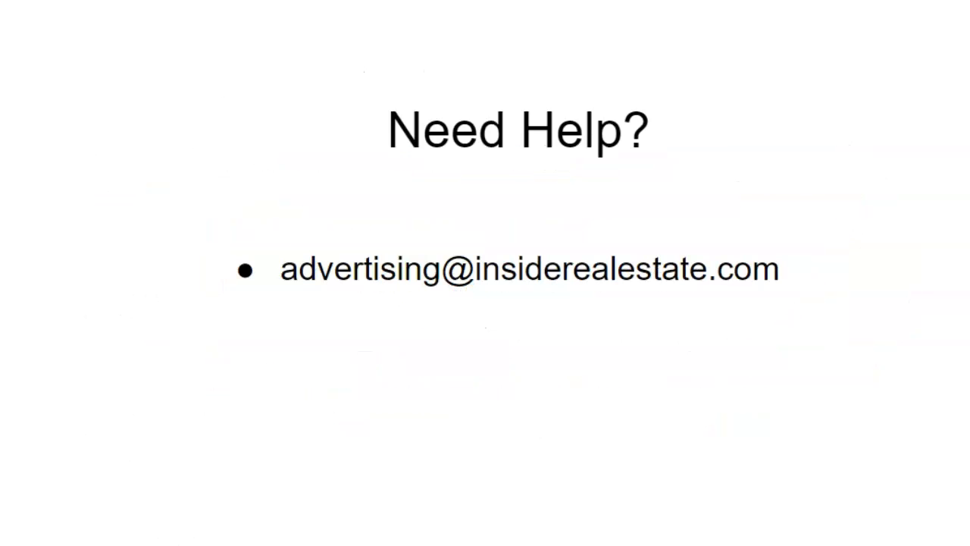